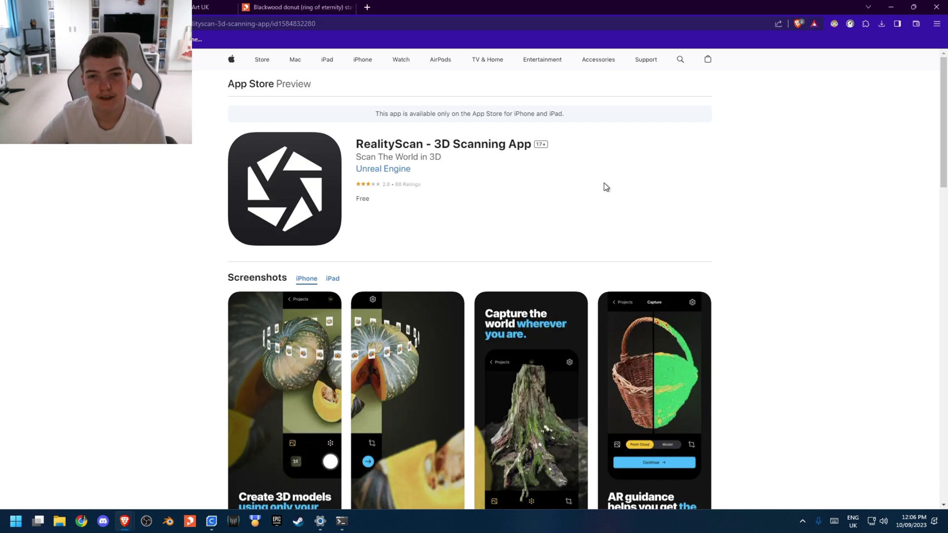
# Switch to The Ring of Eternity artwork page on Art UK and scroll to its gallery
pyautogui.scroll(-3, 642, 215)
pyautogui.scroll(3, 634, 239)
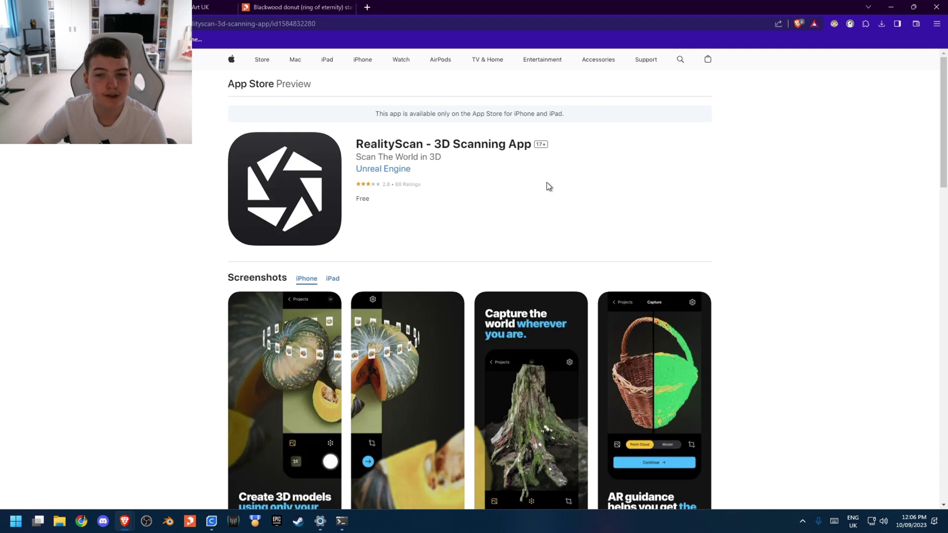
pyautogui.click(203, 7)
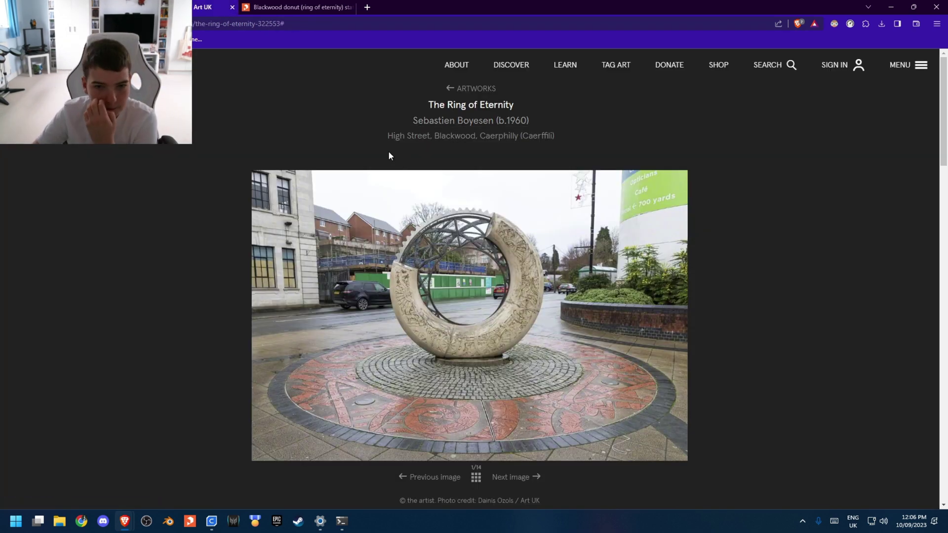
pyautogui.scroll(-3, 372, 129)
pyautogui.scroll(3, 504, 221)
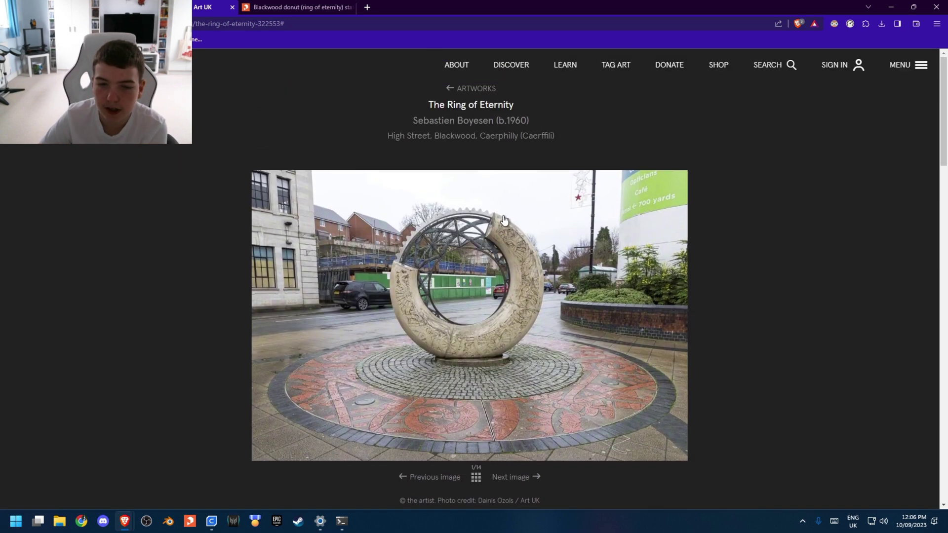
pyautogui.scroll(-4, 504, 220)
# Advance the gallery to photo 10 of 14, the steel lattice close-up
pyautogui.click(536, 280)
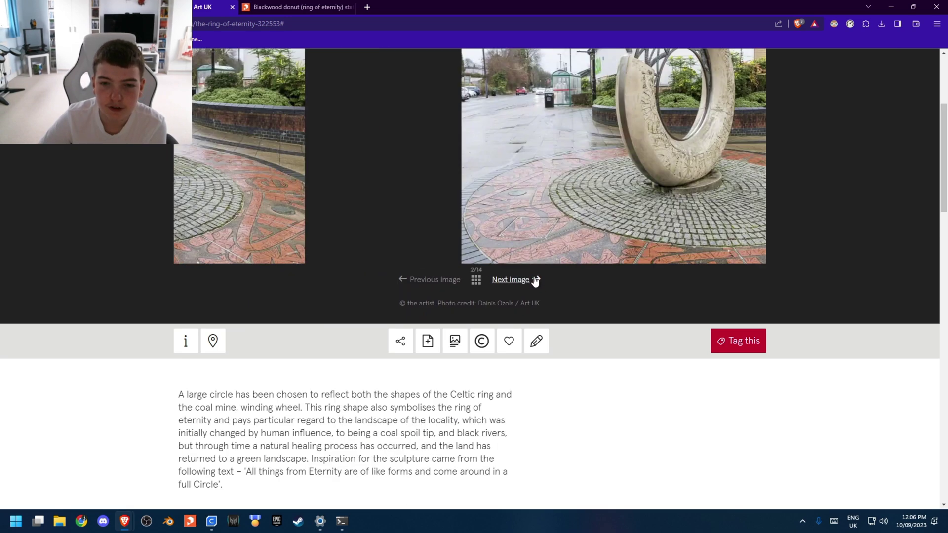
pyautogui.click(535, 279)
pyautogui.click(536, 279)
pyautogui.click(535, 280)
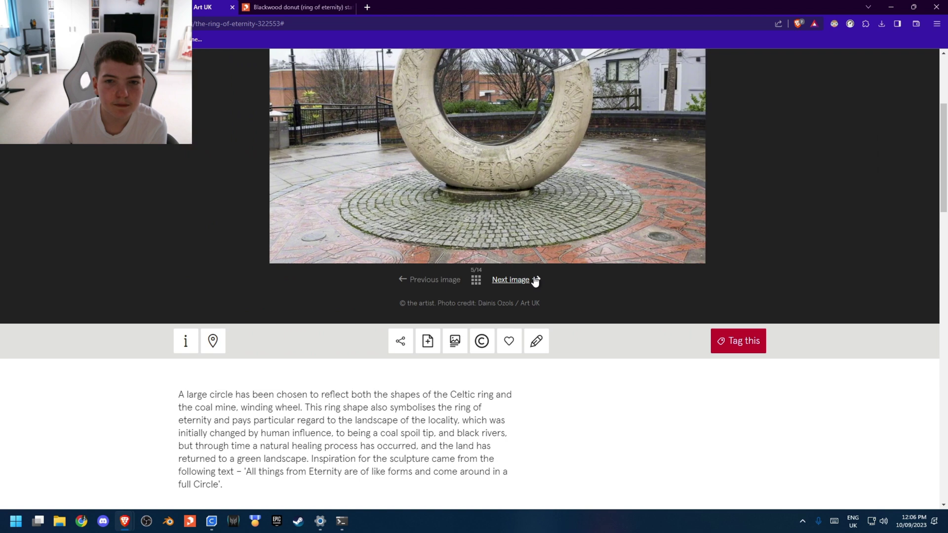
pyautogui.click(535, 280)
pyautogui.click(535, 279)
pyautogui.click(535, 280)
pyautogui.scroll(4, 482, 218)
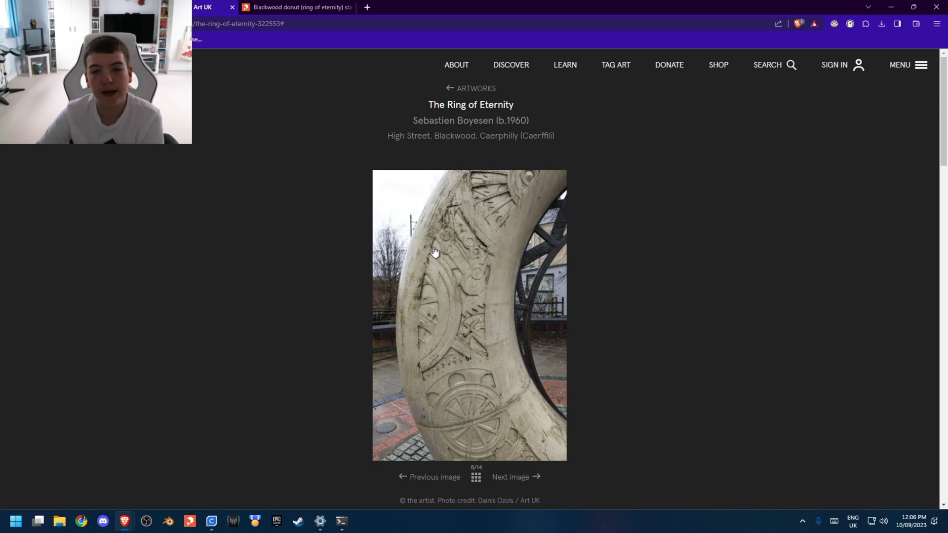
pyautogui.click(516, 477)
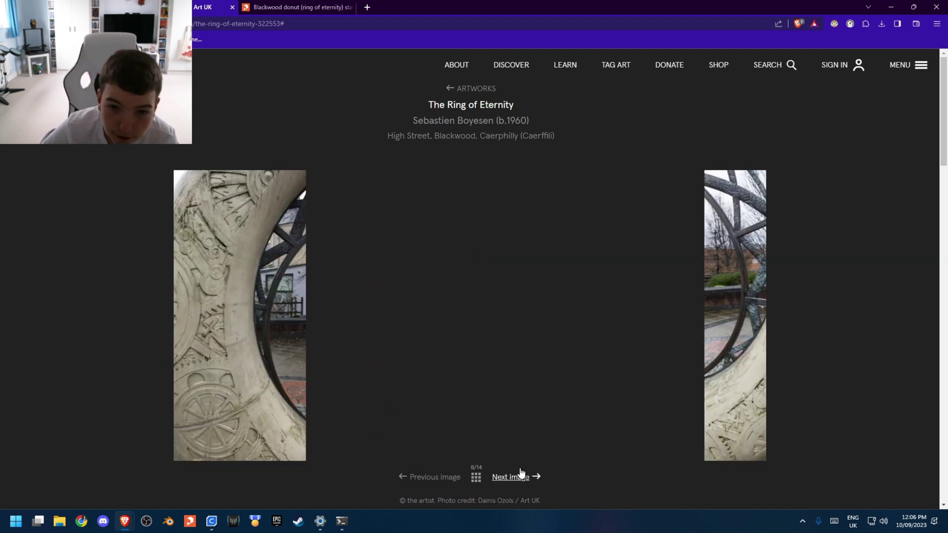
pyautogui.click(525, 477)
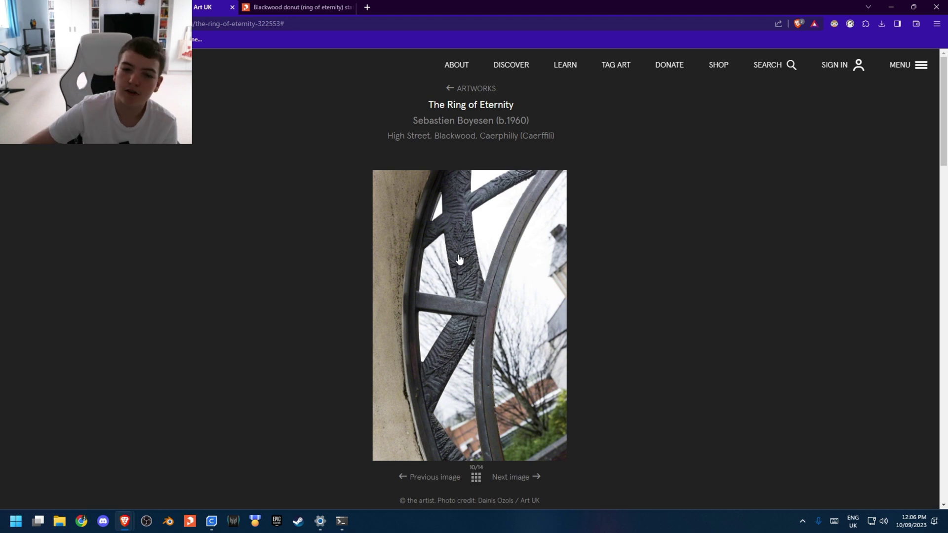
# Scroll through the artwork description and highlight part of its text
pyautogui.scroll(-4, 408, 227)
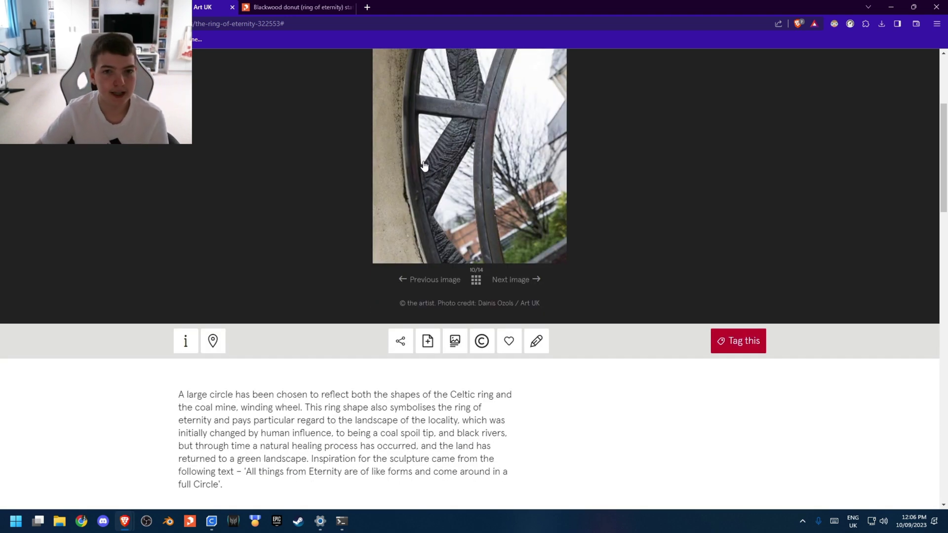
pyautogui.scroll(-1, 443, 146)
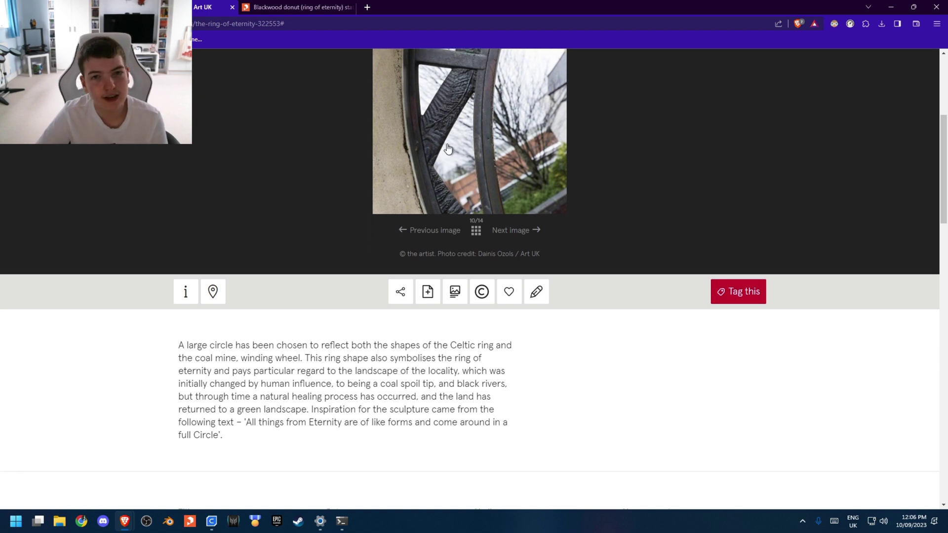
pyautogui.scroll(2, 450, 138)
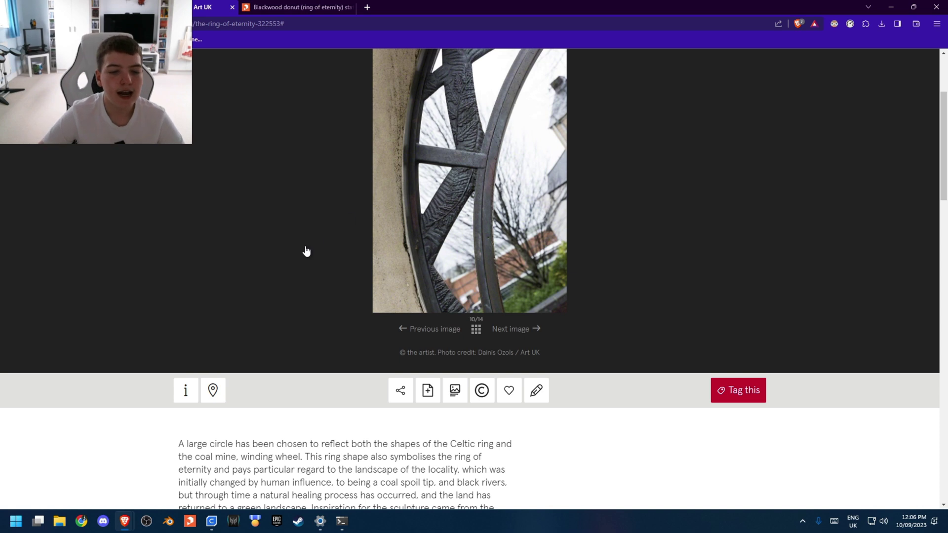
pyautogui.scroll(-8, 281, 224)
pyautogui.scroll(5, 366, 177)
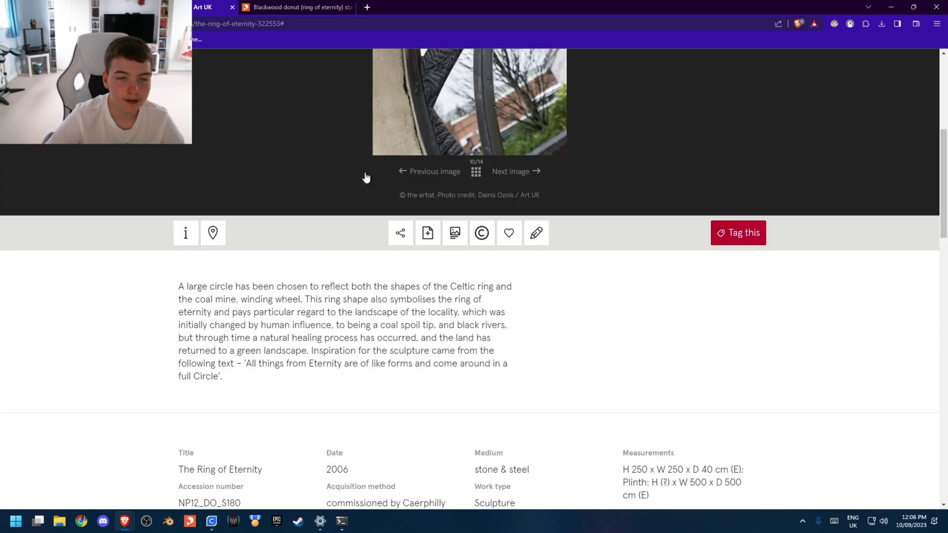
pyautogui.scroll(6, 366, 176)
pyautogui.scroll(-7, 357, 195)
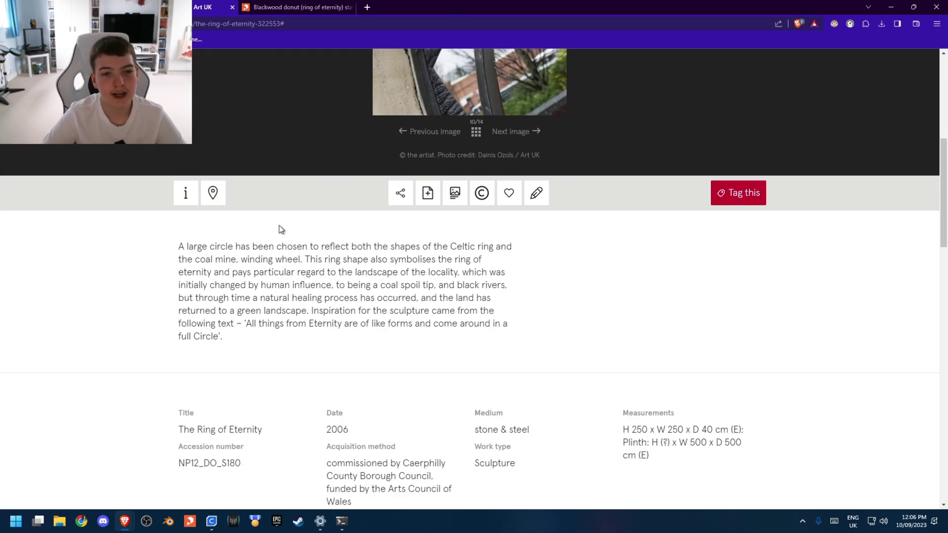
pyautogui.moveTo(179, 259); pyautogui.dragTo(476, 261)
pyautogui.scroll(7, 477, 260)
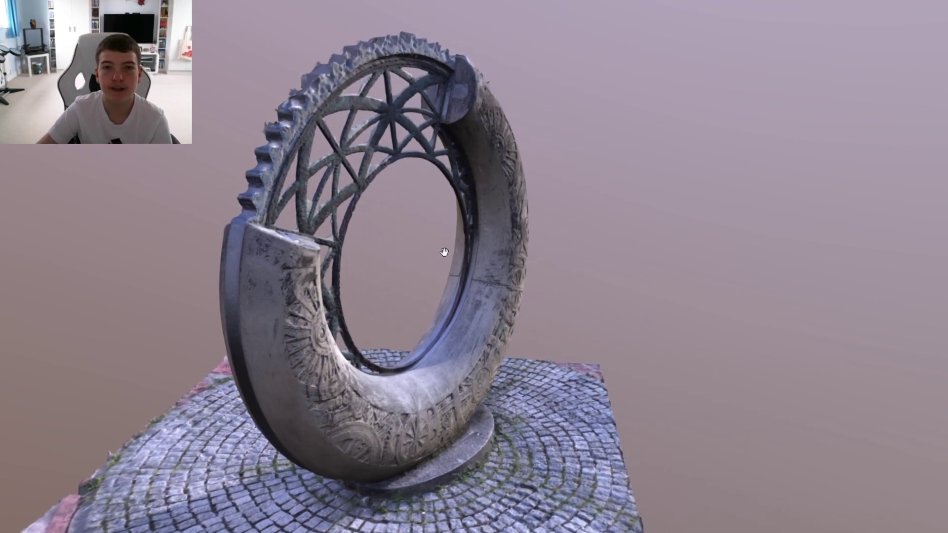
# Orbit and zoom the ring statue to side and three-quarter views, then exit fullscreen
pyautogui.scroll(4, 399, 250)
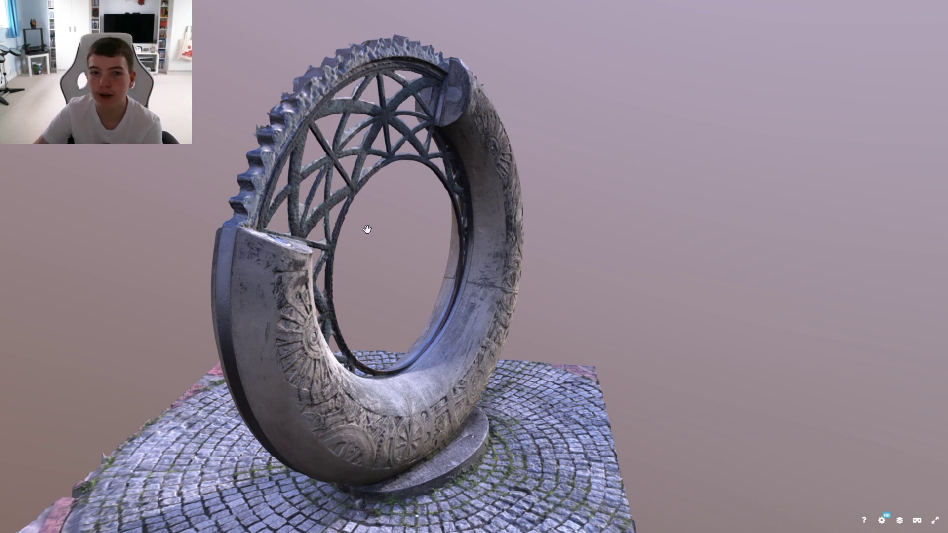
pyautogui.moveTo(367, 229); pyautogui.dragTo(464, 246)
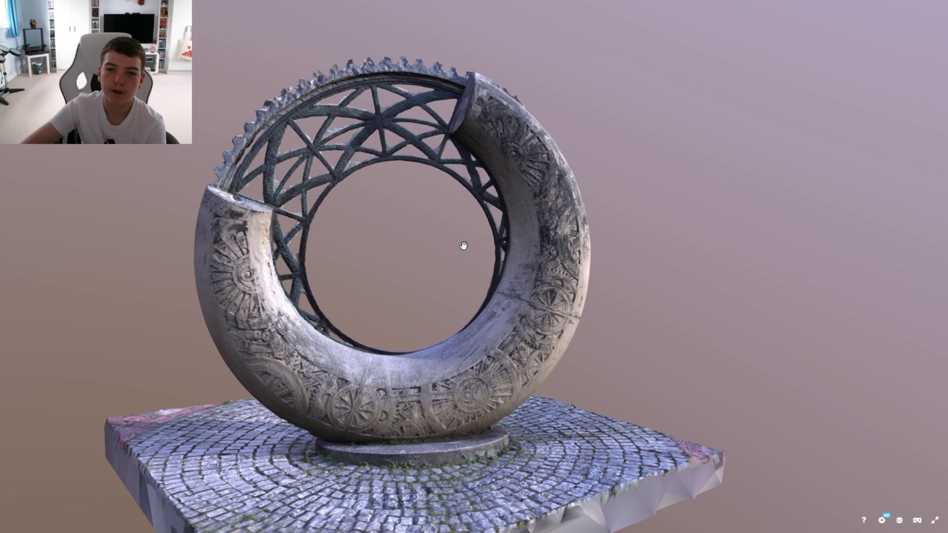
pyautogui.scroll(3, 546, 250)
pyautogui.moveTo(546, 250); pyautogui.dragTo(630, 239)
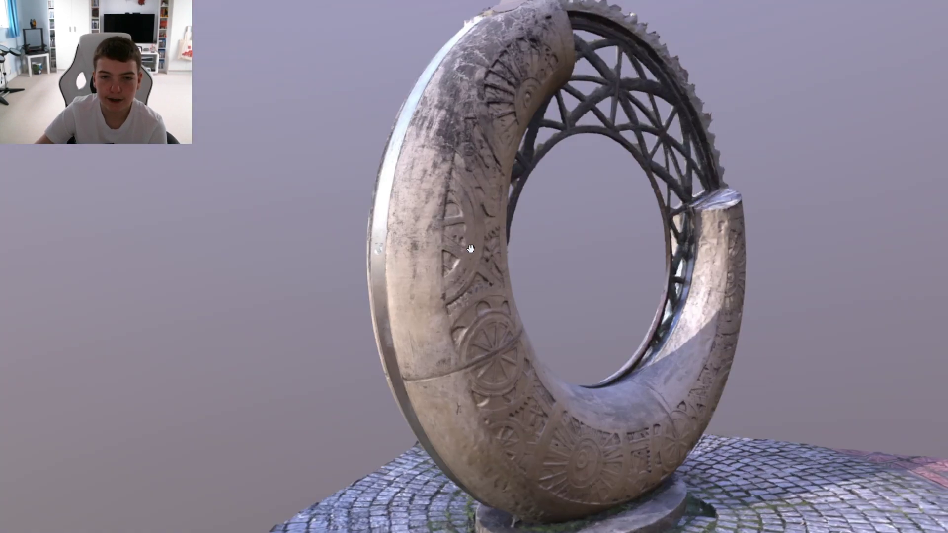
pyautogui.scroll(5, 646, 239)
pyautogui.scroll(-5, 646, 238)
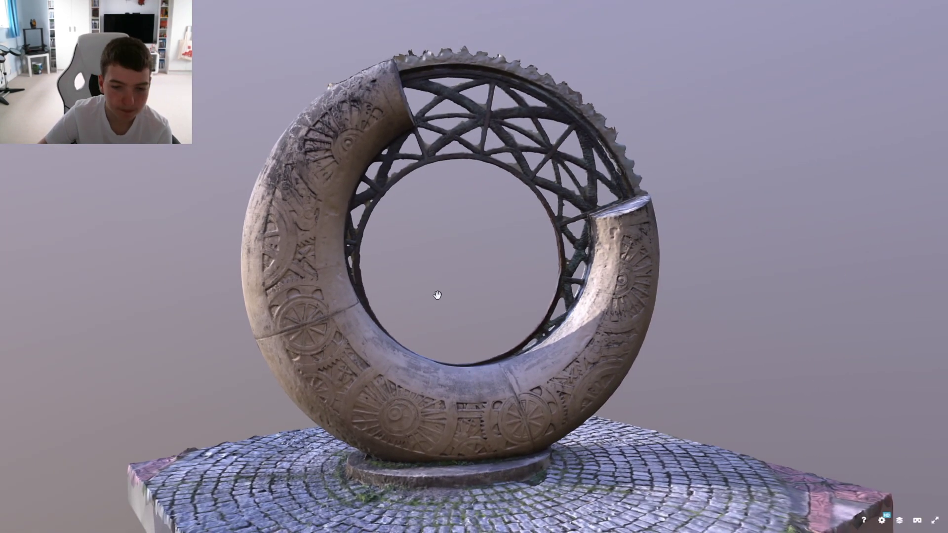
pyautogui.moveTo(436, 296); pyautogui.dragTo(421, 281)
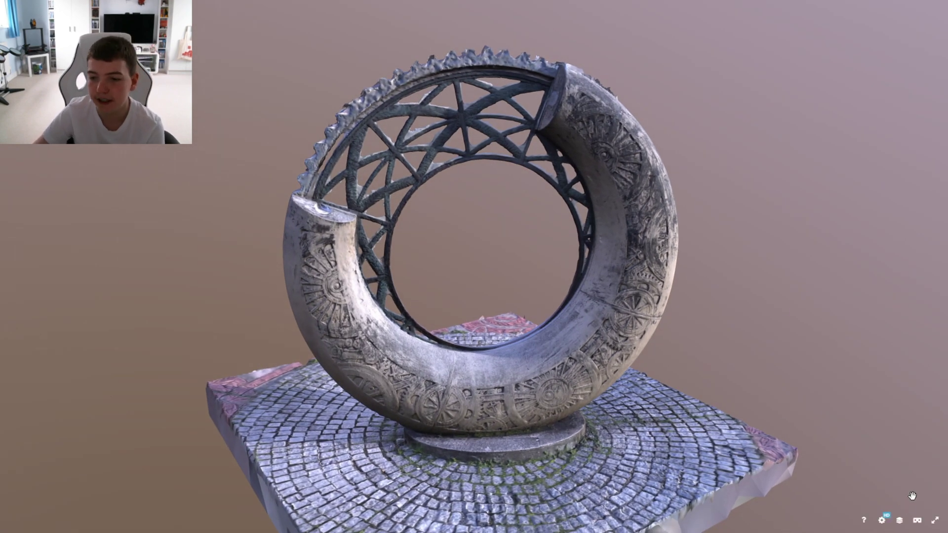
pyautogui.click(935, 520)
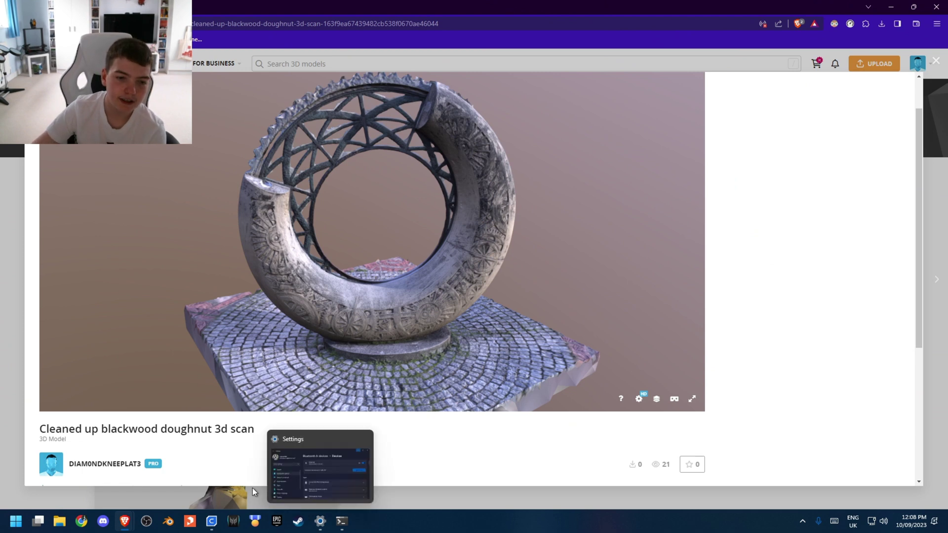
# Bring up the Blackwood donut model page on Printables
pyautogui.moveTo(124, 521)
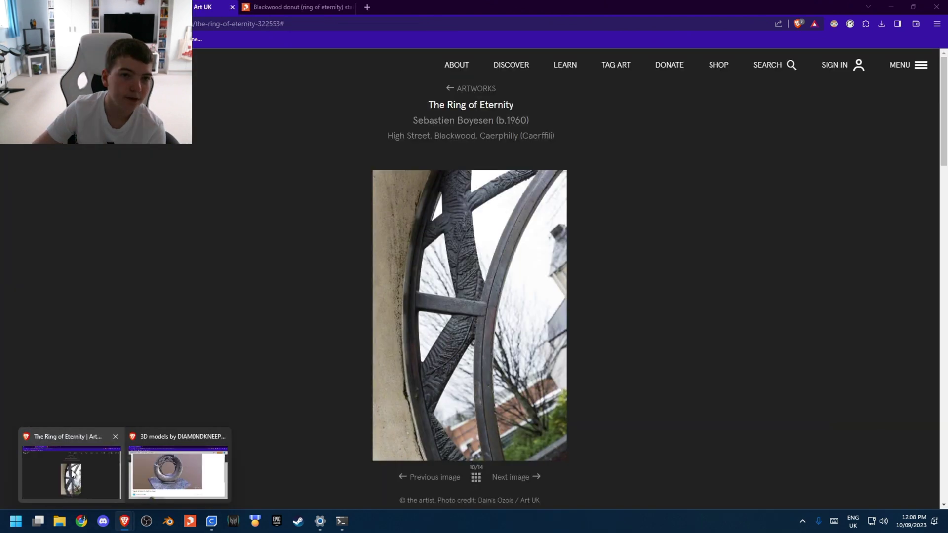
pyautogui.click(71, 470)
pyautogui.click(316, 7)
pyautogui.scroll(7, 340, 227)
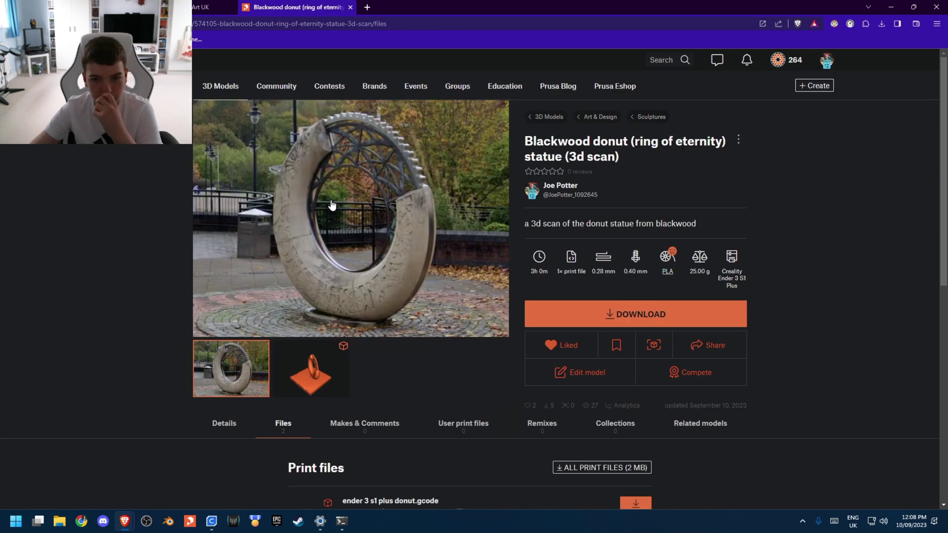
pyautogui.scroll(-4, 497, 197)
# Review the Ender 3 S1 Plus gcode, STL file and public domain licence, then return to the top
pyautogui.scroll(-1, 426, 278)
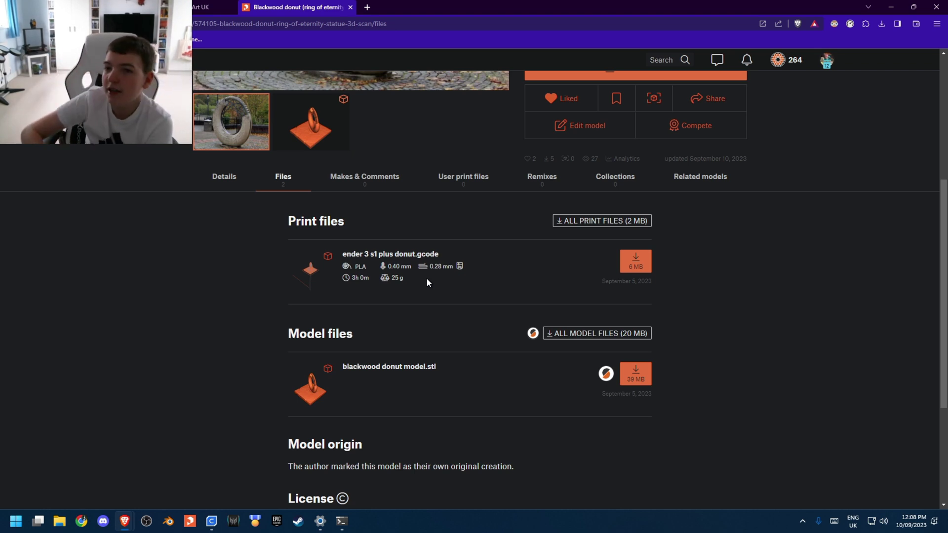
pyautogui.scroll(-1, 31, 197)
pyautogui.scroll(3, 16, 193)
pyautogui.scroll(-1, 82, 195)
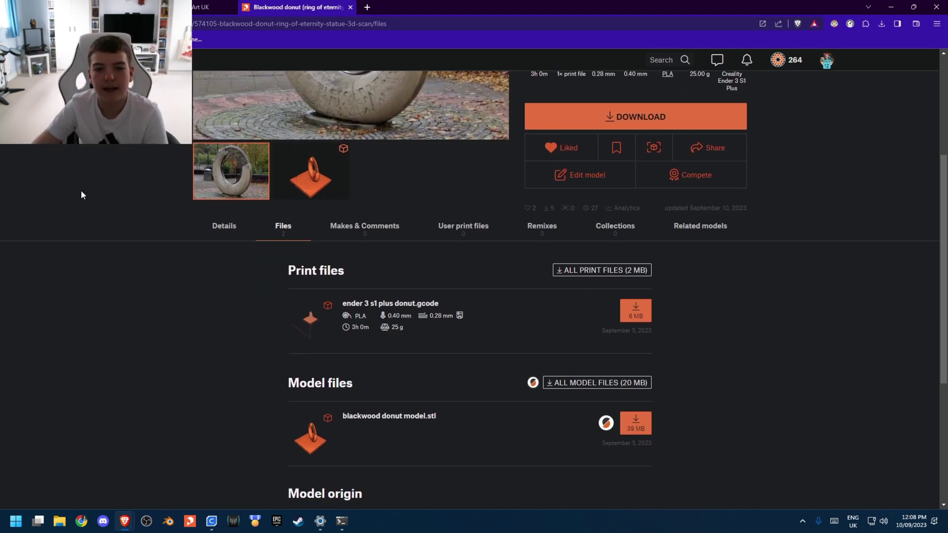
pyautogui.scroll(2, 360, 381)
pyautogui.scroll(-3, 385, 246)
pyautogui.moveTo(355, 254); pyautogui.dragTo(430, 257)
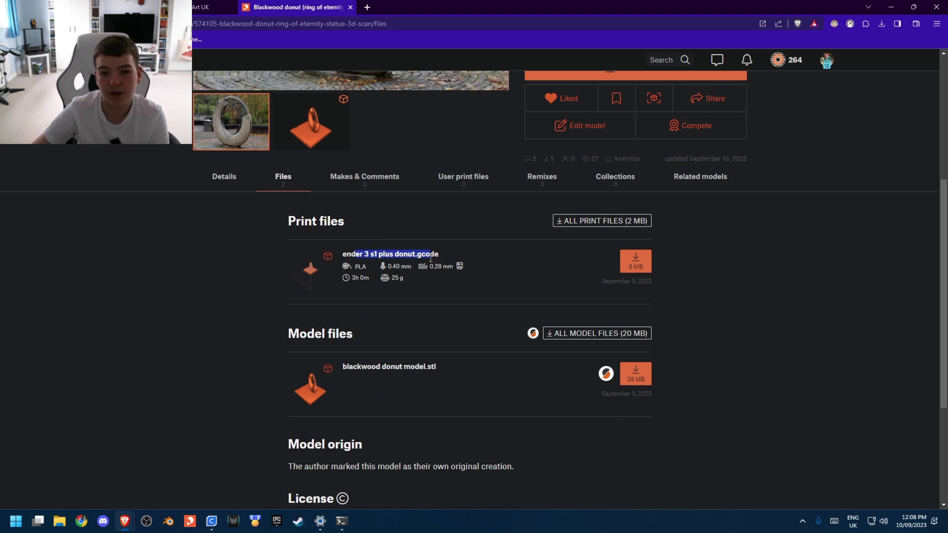
pyautogui.click(430, 256)
pyautogui.scroll(-2, 438, 225)
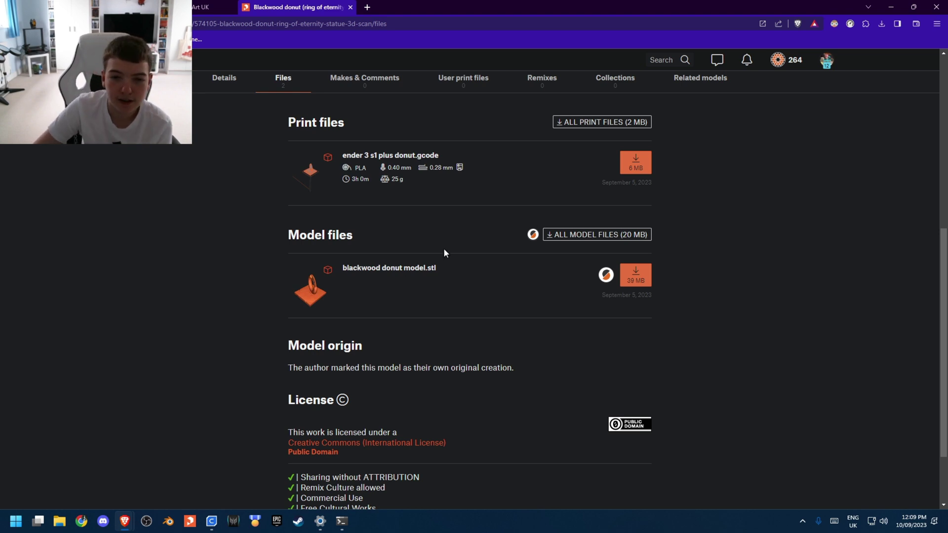
pyautogui.scroll(7, 444, 296)
pyautogui.scroll(-4, 451, 313)
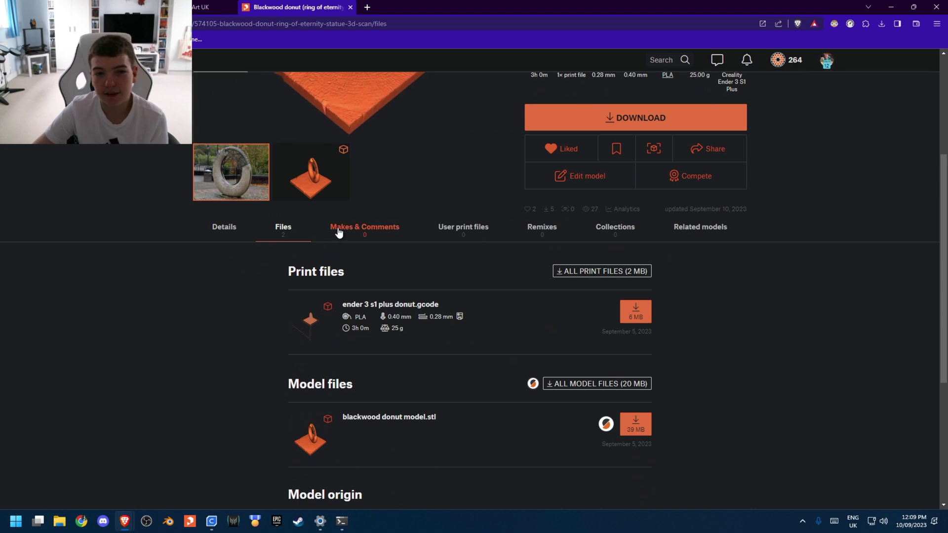
pyautogui.scroll(3, 339, 232)
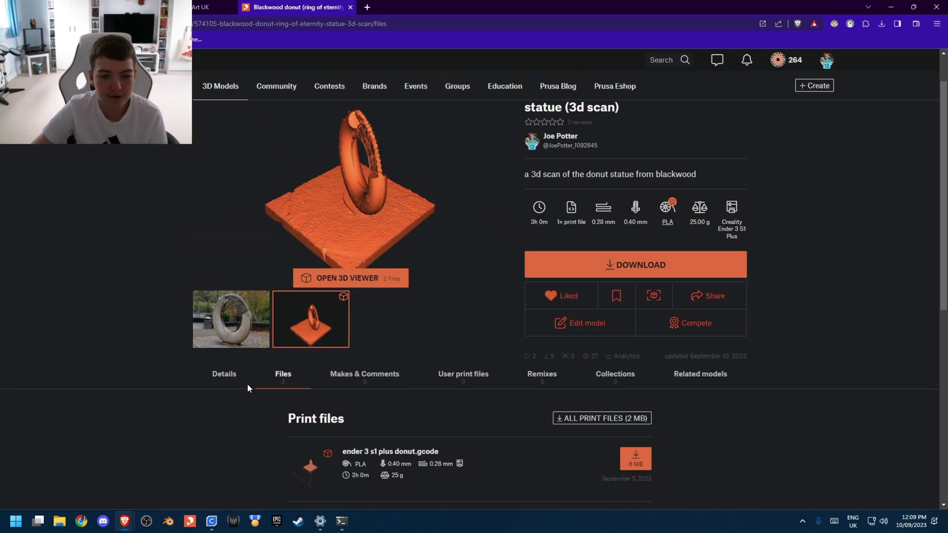
# In Cura, enlarge the ring to about 93 mm, then undo back to 80 mm wide
pyautogui.click(192, 524)
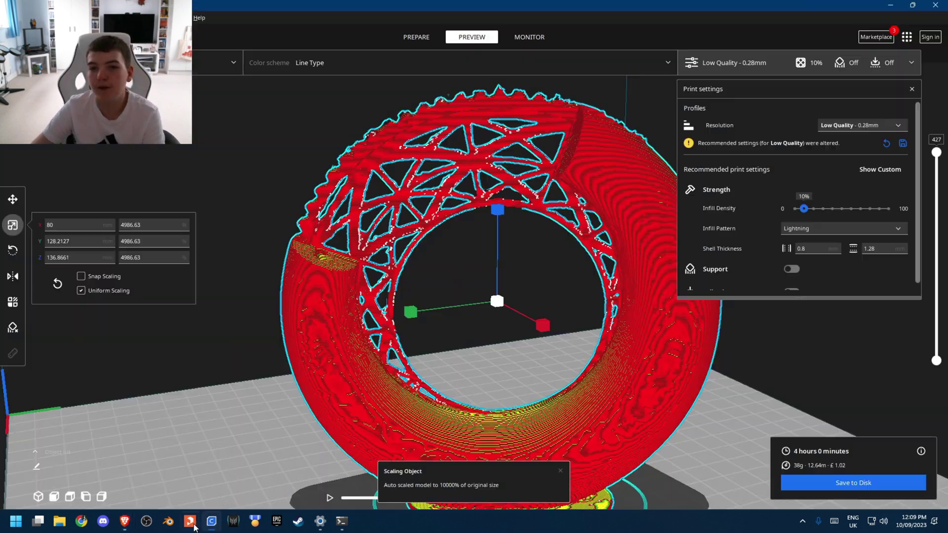
pyautogui.moveTo(497, 249); pyautogui.dragTo(381, 293, button='right')
pyautogui.scroll(4, 429, 209)
pyautogui.click(401, 37)
pyautogui.scroll(-4, 381, 295)
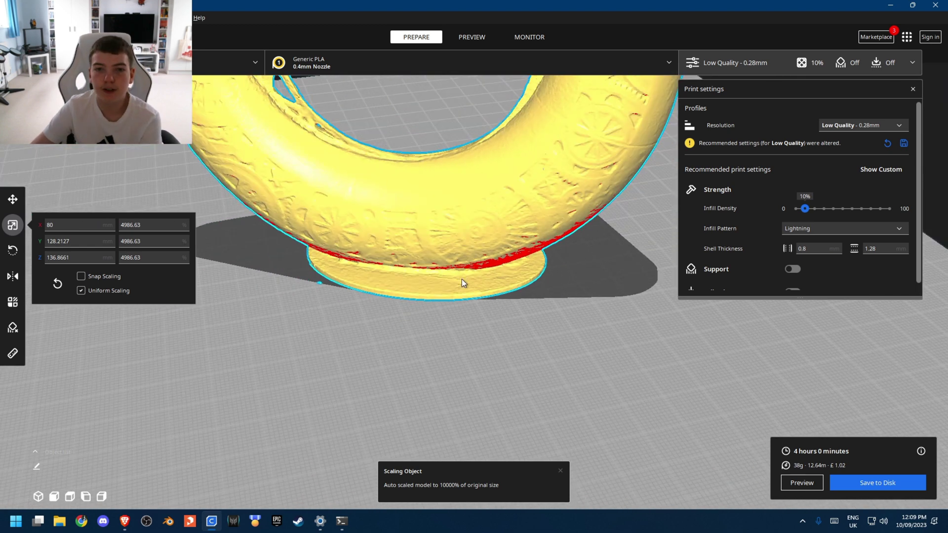
pyautogui.moveTo(461, 280); pyautogui.dragTo(488, 191)
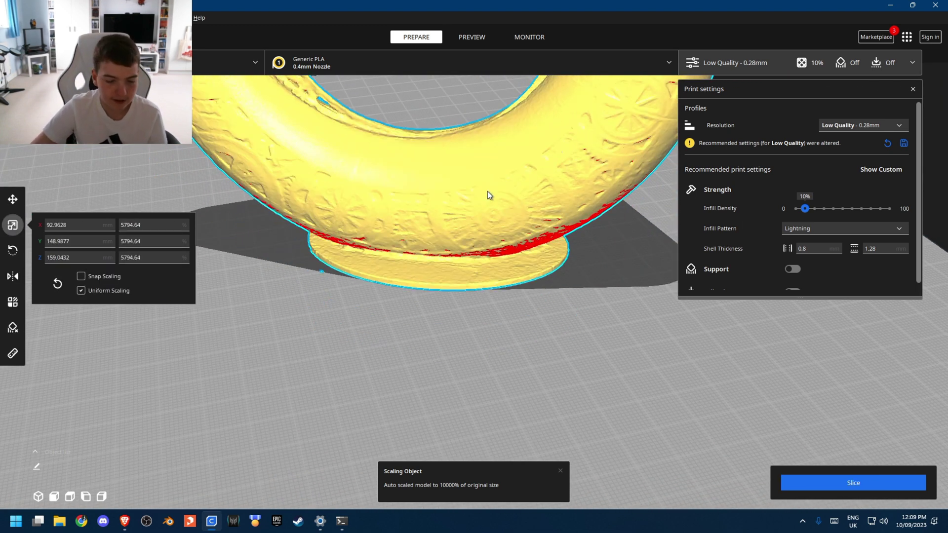
pyautogui.hotkey('ctrl', 'z')
pyautogui.scroll(-2, 470, 206)
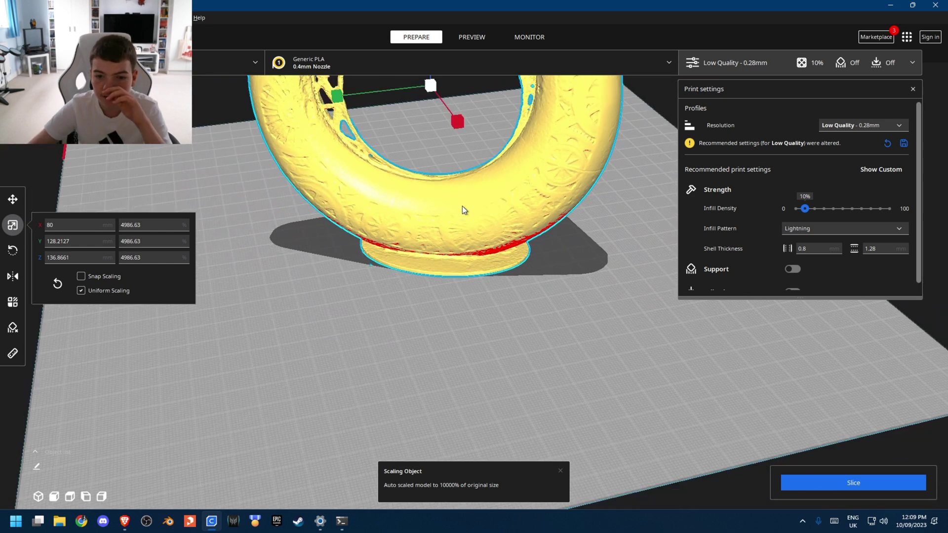
# Slice the 80 mm ring and turn to a front-on view
pyautogui.click(863, 481)
pyautogui.moveTo(579, 408); pyautogui.dragTo(581, 192, button='right')
pyautogui.scroll(3, 578, 208)
pyautogui.scroll(-2, 392, 233)
pyautogui.scroll(2, 444, 206)
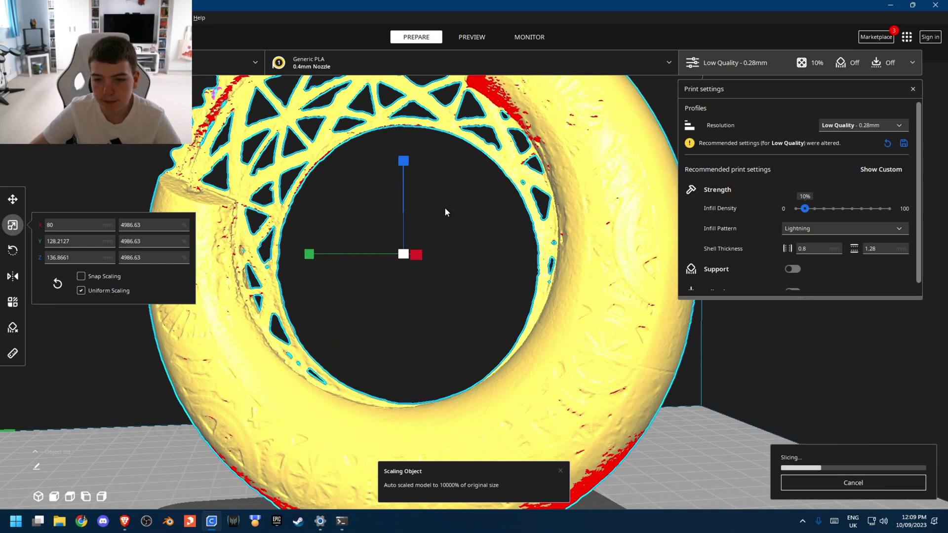
pyautogui.moveTo(445, 206); pyautogui.dragTo(470, 206, button='right')
pyautogui.scroll(-1, 470, 205)
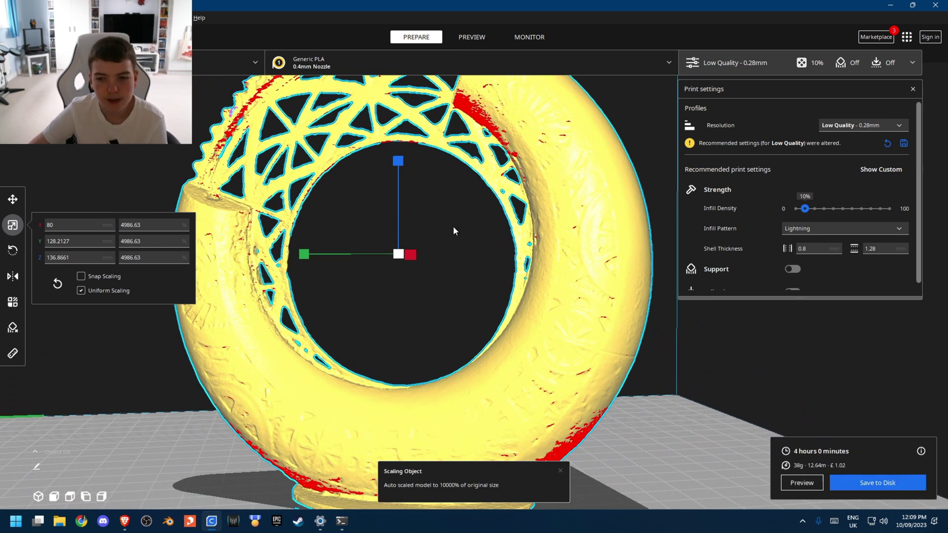
# Show the layer preview and orbit to an angled view of the Lightning infill
pyautogui.click(795, 479)
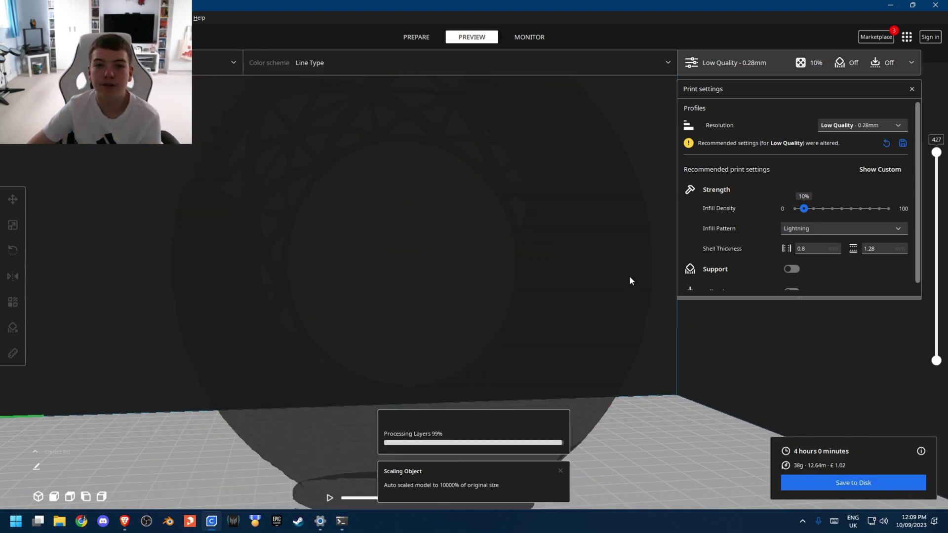
pyautogui.moveTo(630, 374); pyautogui.dragTo(398, 284, button='right')
pyautogui.scroll(-2, 425, 215)
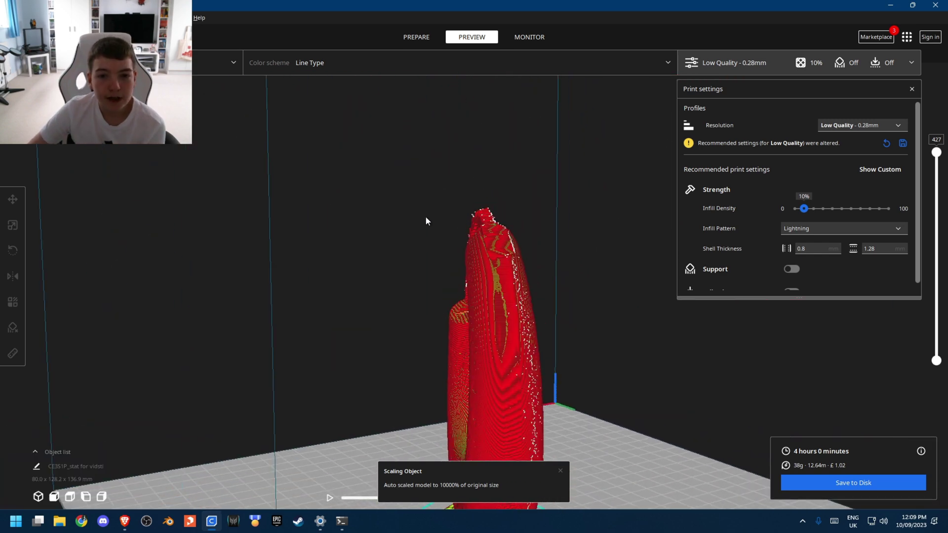
pyautogui.scroll(4, 421, 289)
pyautogui.moveTo(391, 304); pyautogui.dragTo(537, 287, button='right')
pyautogui.click(512, 292)
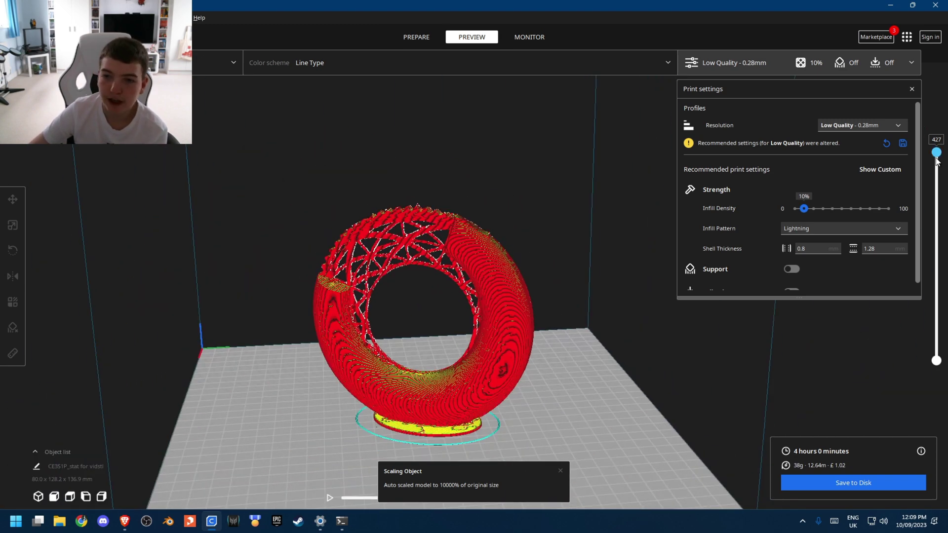
# Inspect only the lower layers, restore all 427 layers, and orbit around the sliced ring
pyautogui.moveTo(937, 154); pyautogui.dragTo(791, 213)
pyautogui.scroll(5, 385, 321)
pyautogui.scroll(3, 459, 297)
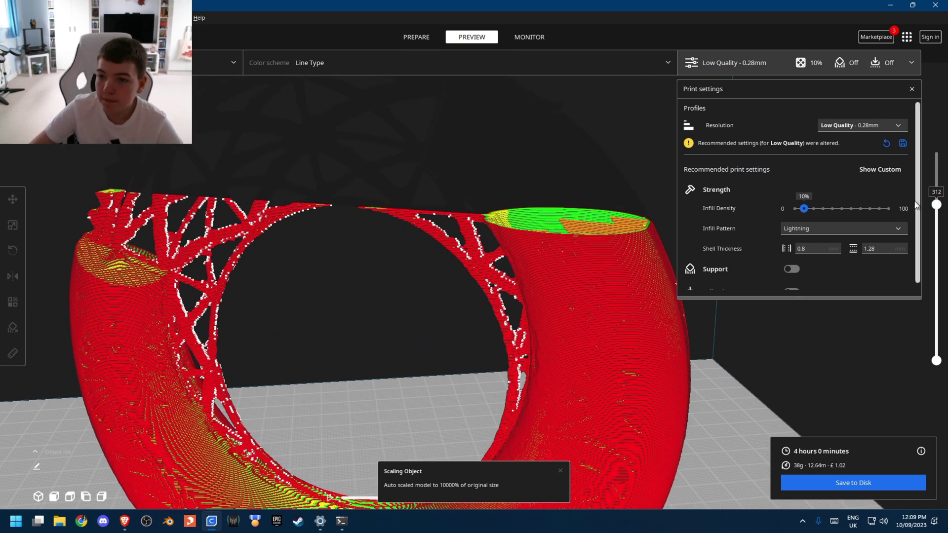
pyautogui.moveTo(937, 204); pyautogui.dragTo(937, 153)
pyautogui.moveTo(593, 173); pyautogui.dragTo(417, 201, button='right')
pyautogui.click(416, 202)
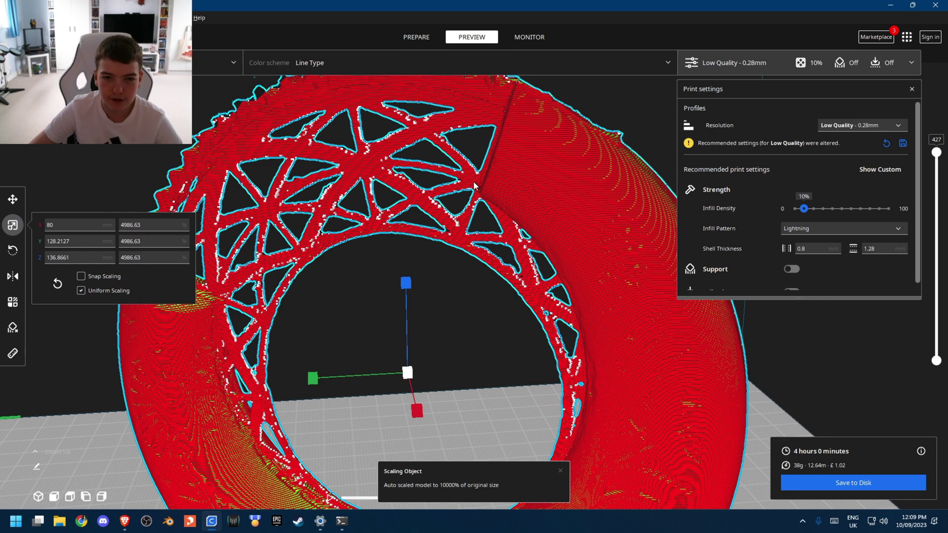
pyautogui.scroll(2, 425, 223)
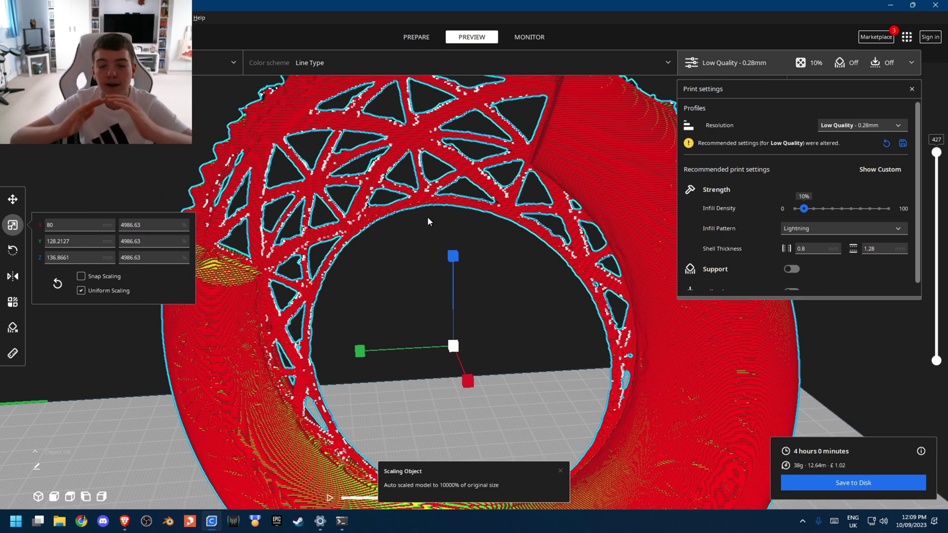
pyautogui.moveTo(428, 221); pyautogui.dragTo(517, 154, button='right')
pyautogui.scroll(2, 385, 151)
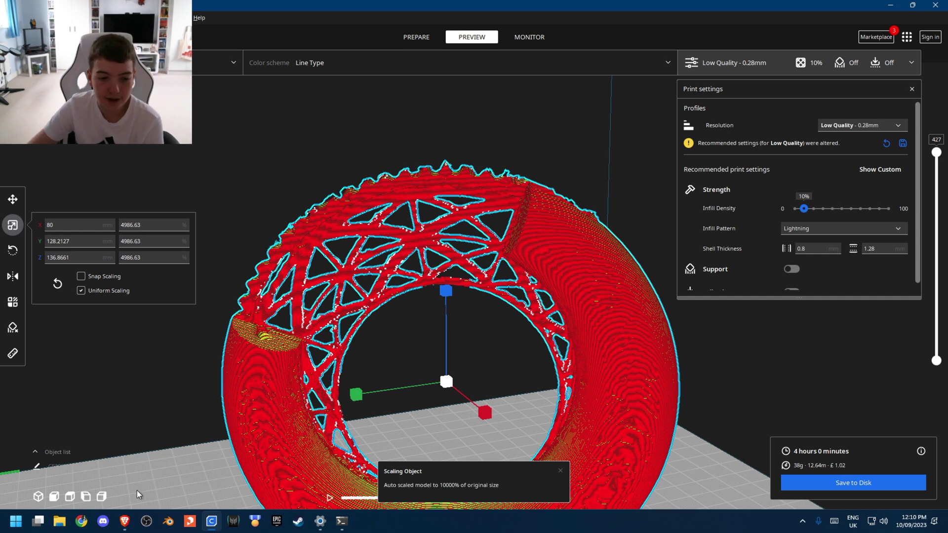
# Return to the Blackwood donut page and view its Makes & Comments, which has none yet
pyautogui.click(125, 520)
pyautogui.click(99, 451)
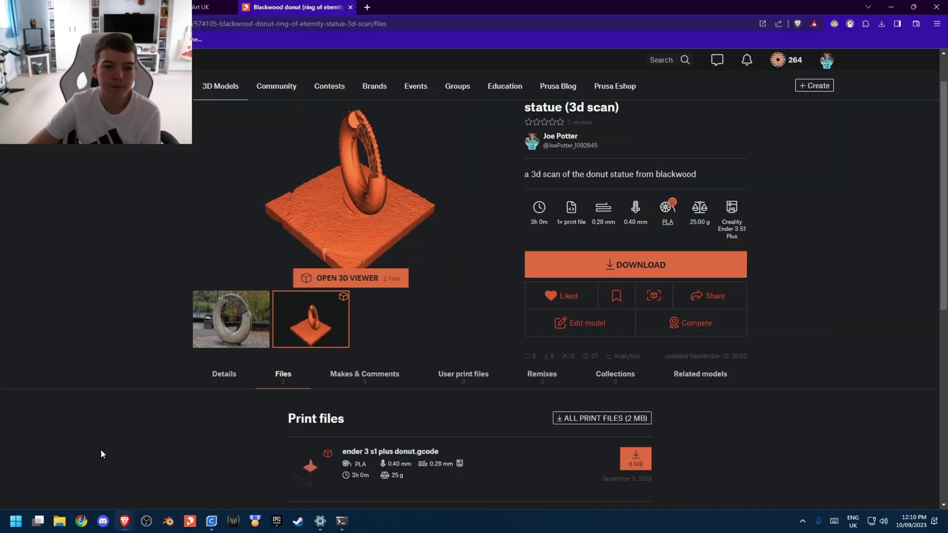
pyautogui.scroll(-5, 601, 250)
pyautogui.click(373, 128)
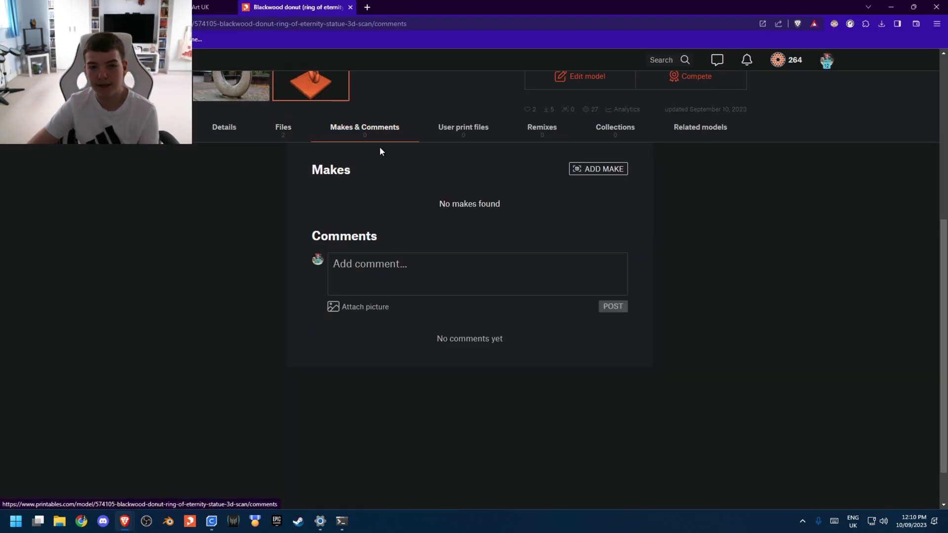
pyautogui.scroll(2, 482, 227)
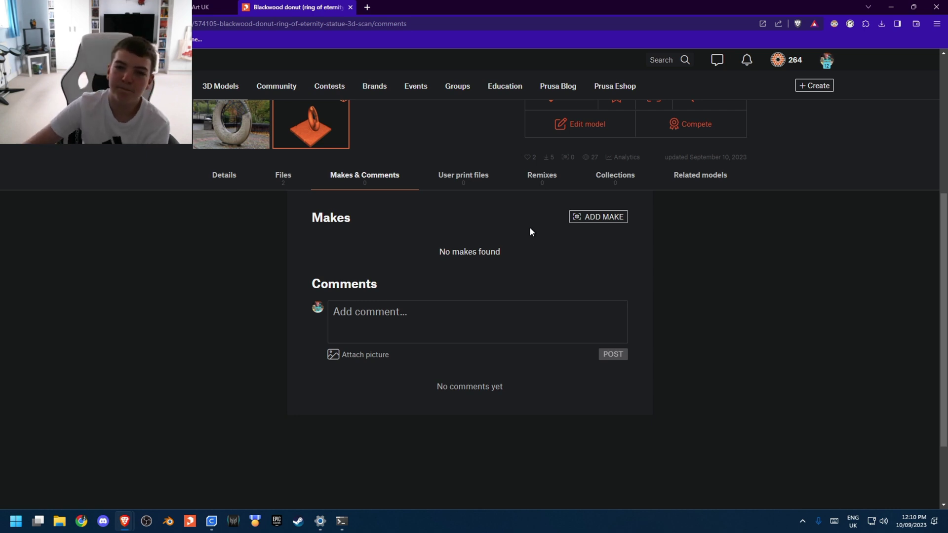
pyautogui.scroll(5, 529, 230)
# View the sculpture's reference photo, then open the Create dropdown
pyautogui.click(233, 363)
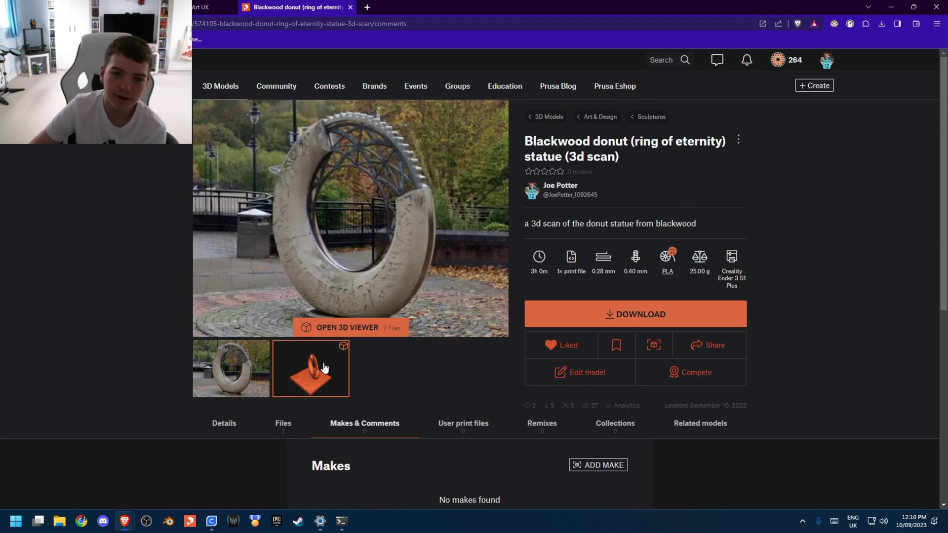
pyautogui.scroll(-7, 332, 282)
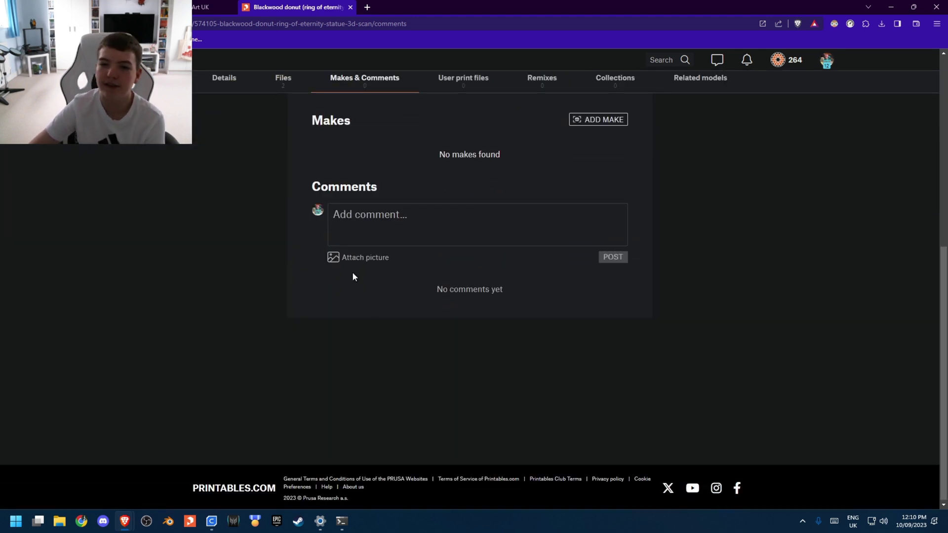
pyautogui.scroll(6, 358, 230)
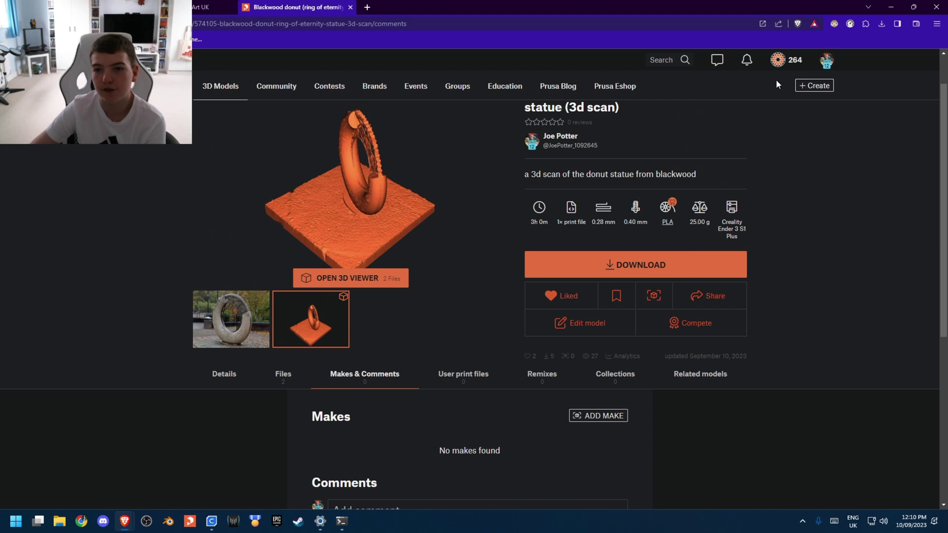
pyautogui.click(815, 86)
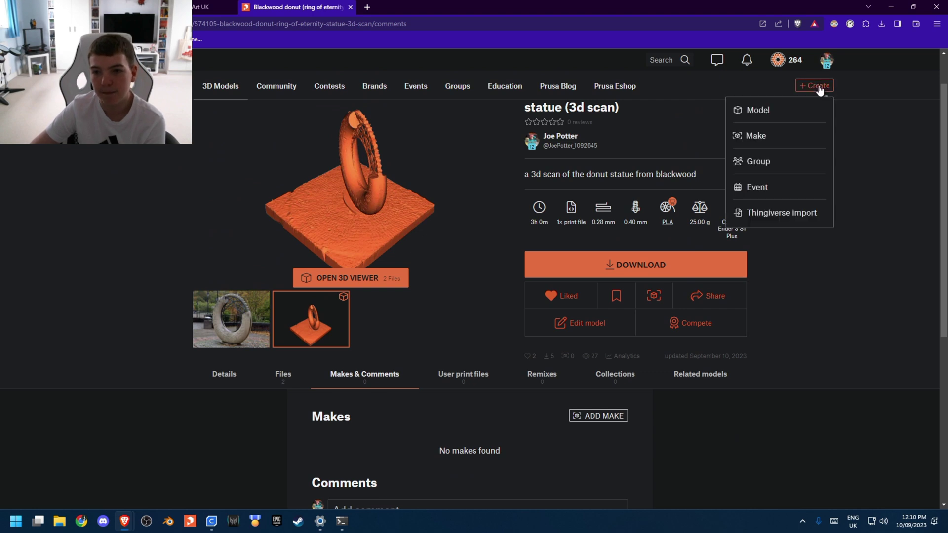
# Start adding a make, close the Add make dialog, and scroll back to the page top
pyautogui.click(777, 139)
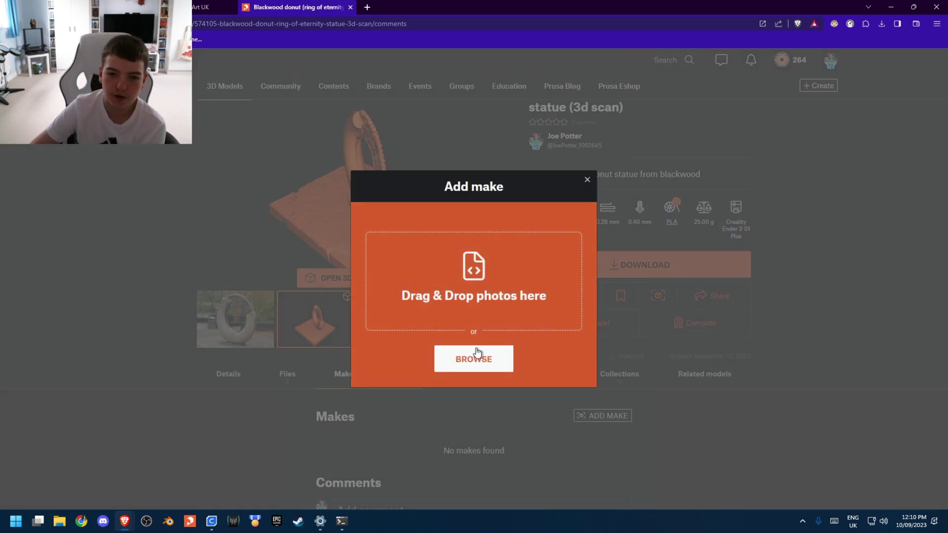
pyautogui.click(477, 353)
pyautogui.click(588, 180)
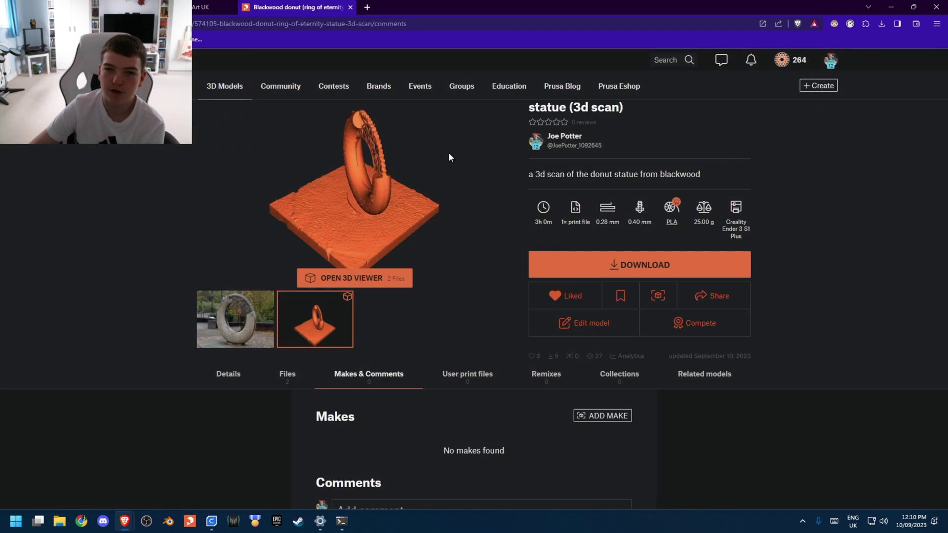
pyautogui.scroll(-5, 326, 145)
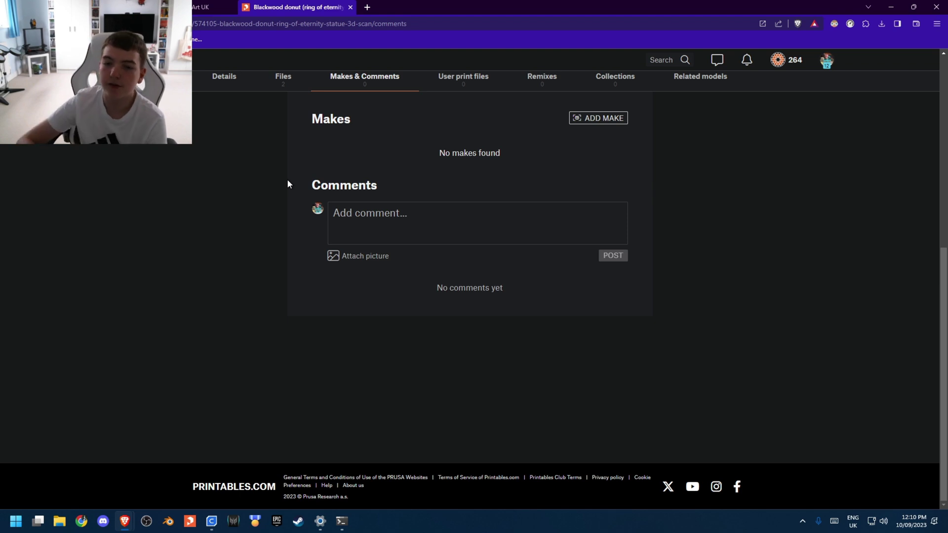
pyautogui.scroll(7, 287, 178)
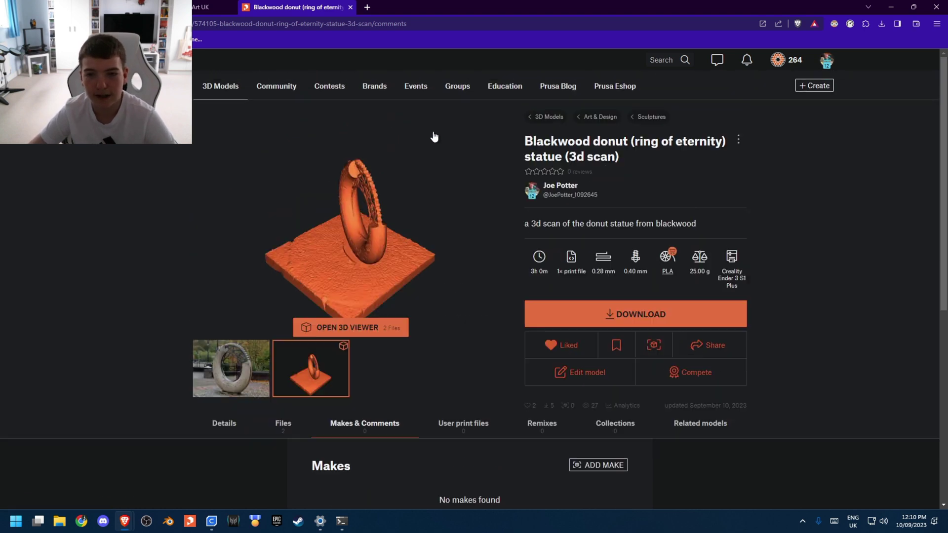
# Show the statue photo as the main model image, then scroll down and back up
pyautogui.click(211, 356)
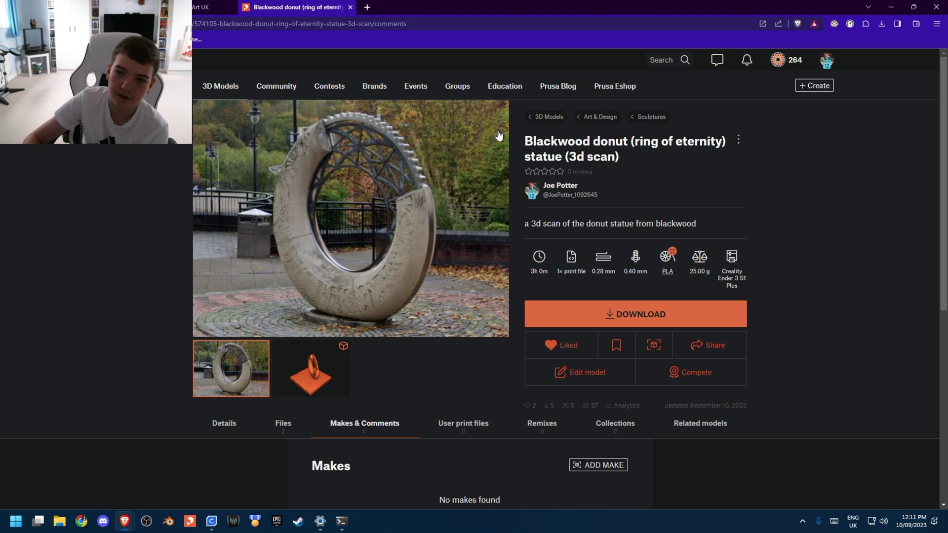
pyautogui.scroll(-4, 558, 128)
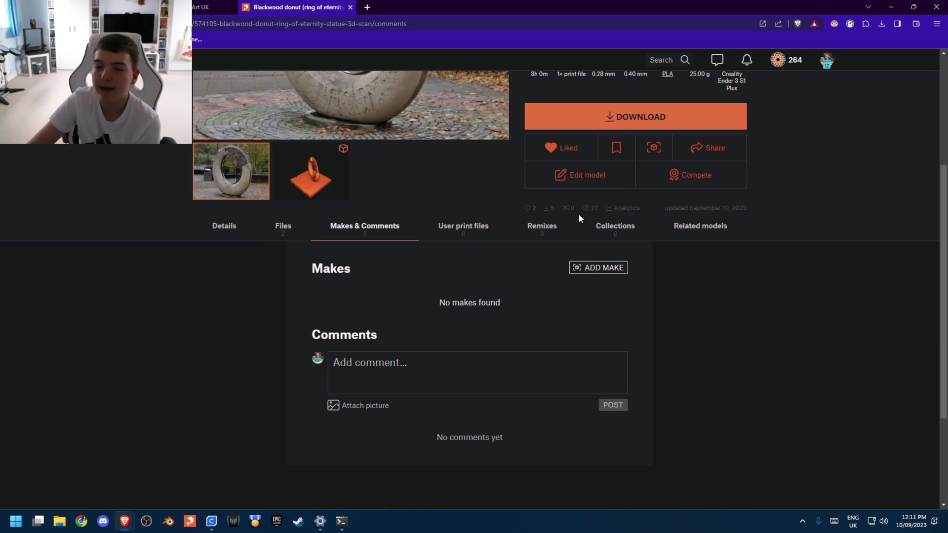
pyautogui.scroll(4, 544, 228)
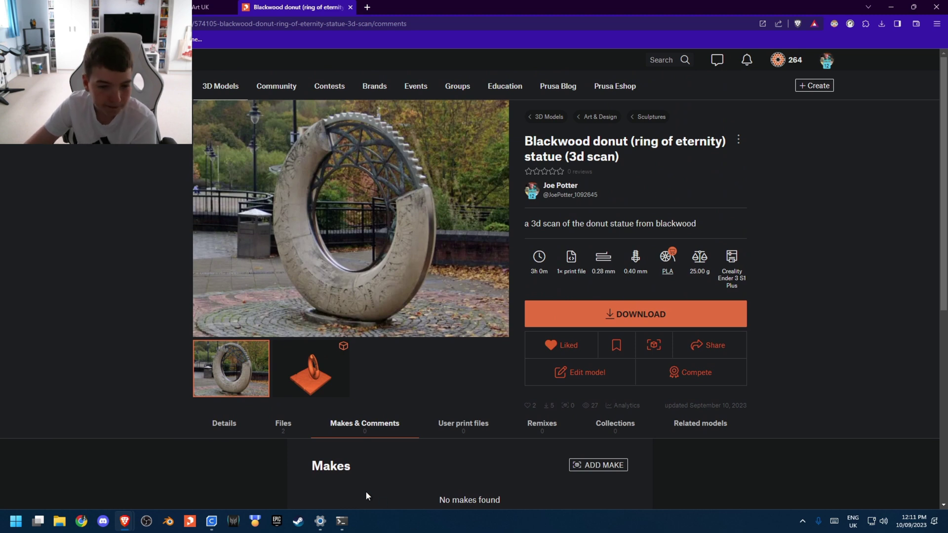
# Orbit and zoom around the sliced ring in Cura
pyautogui.click(212, 521)
pyautogui.moveTo(654, 194); pyautogui.dragTo(567, 324, button='right')
pyautogui.scroll(3, 526, 277)
pyautogui.scroll(-5, 386, 243)
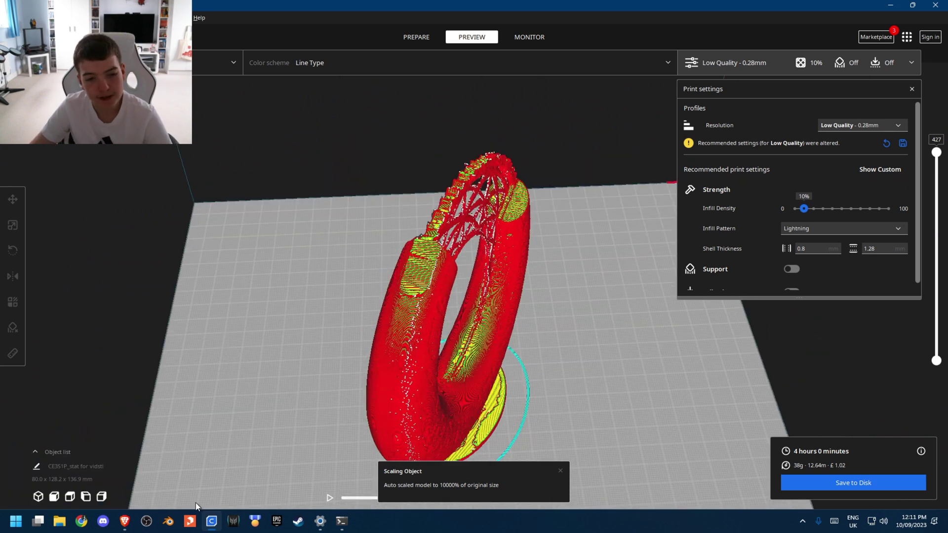
# Bring the browser forward through the Sketchfab and Printables windows to the Art UK tab
pyautogui.click(124, 522)
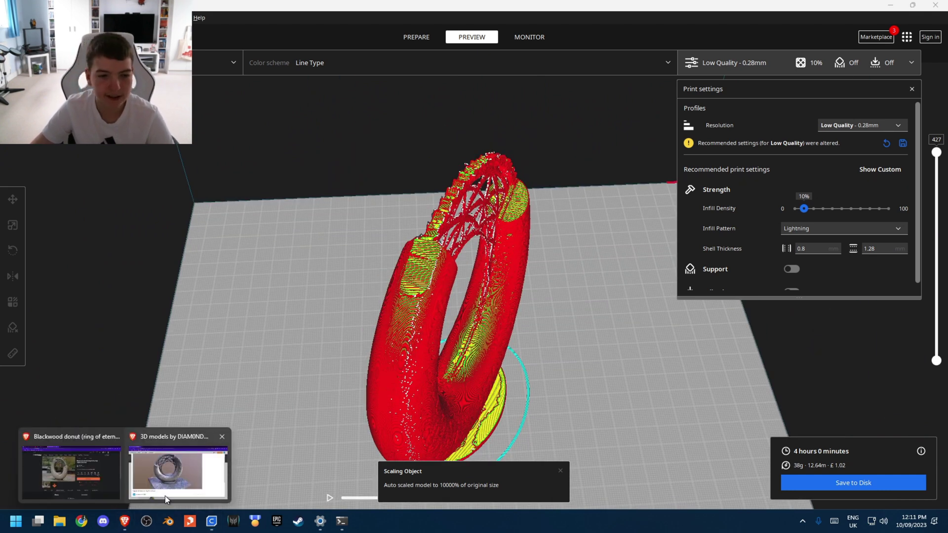
pyautogui.click(166, 500)
pyautogui.moveTo(126, 516)
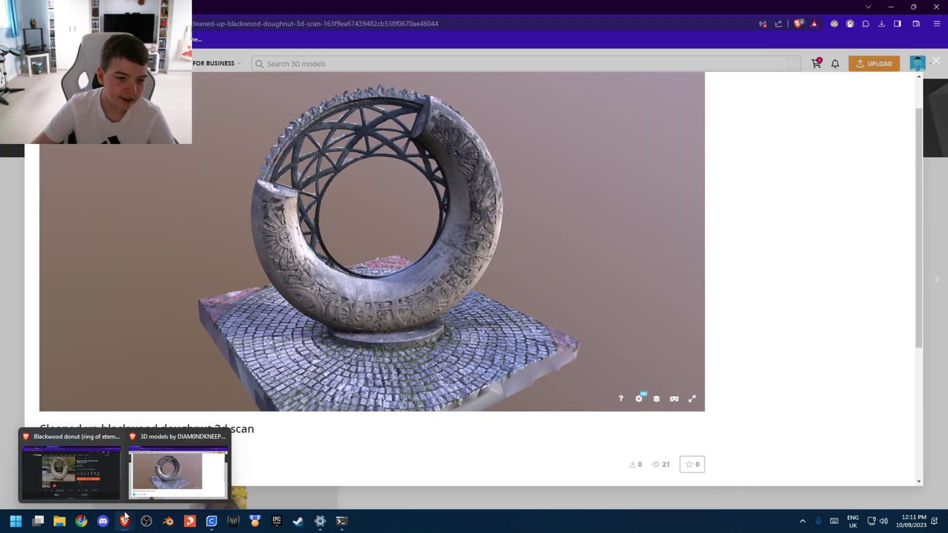
pyautogui.click(89, 467)
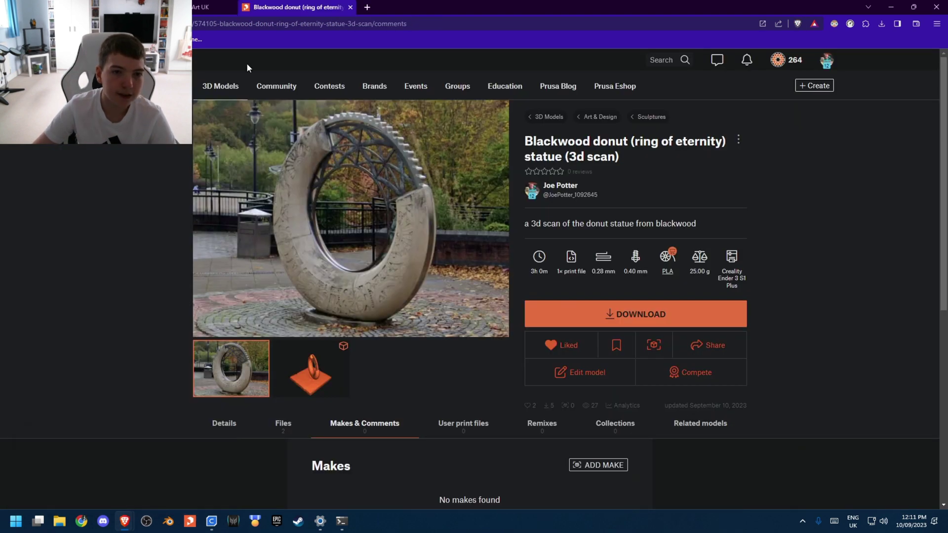
pyautogui.click(205, 6)
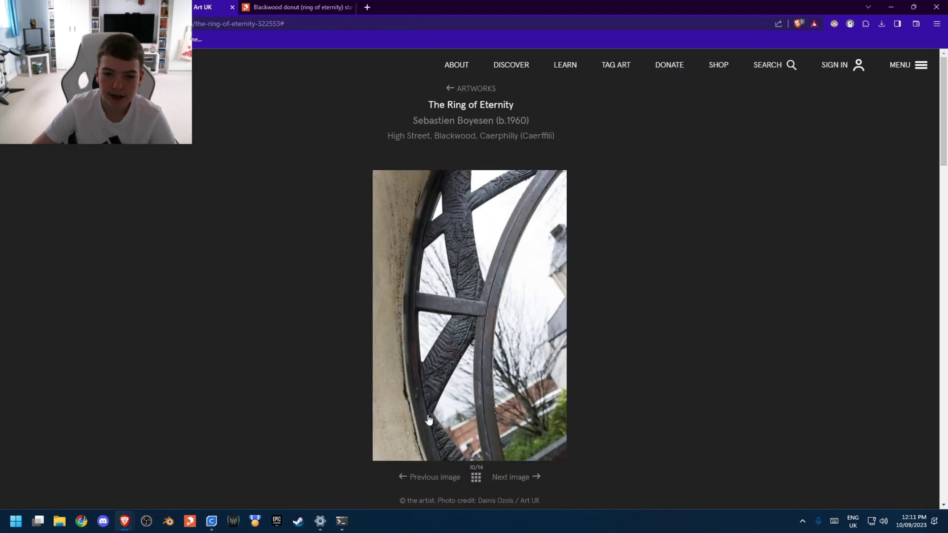
# Go back to photo 7 of 14, the wide street shot, then switch to the RealityScan App Store tab
pyautogui.doubleClick(418, 478)
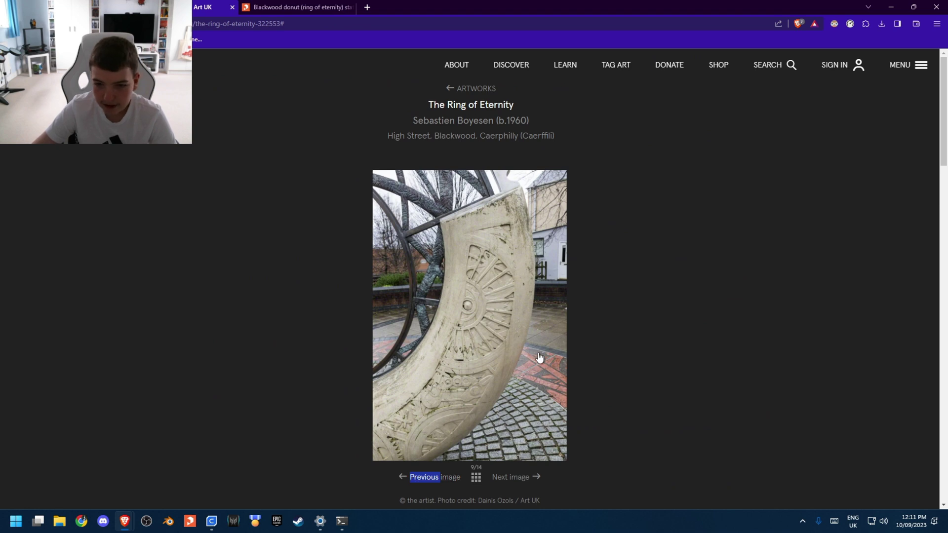
pyautogui.click(412, 478)
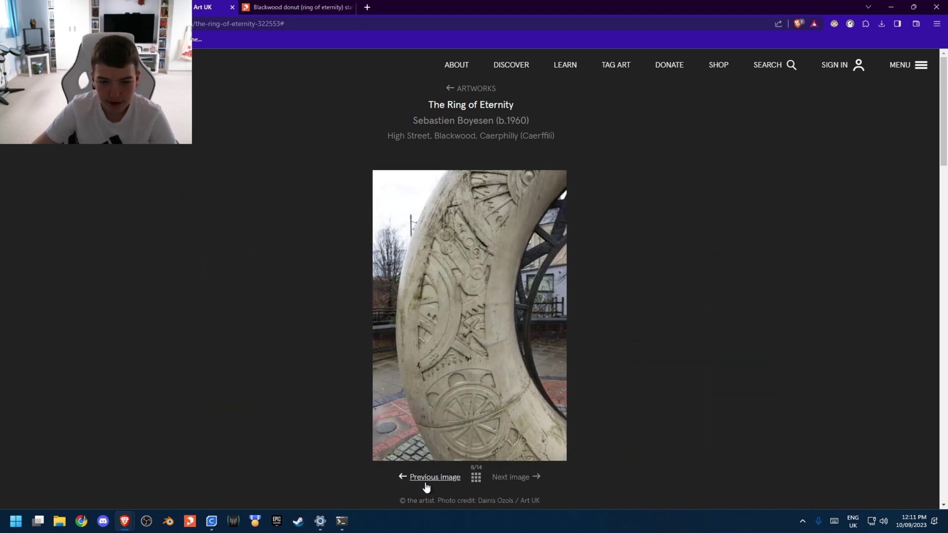
pyautogui.click(426, 485)
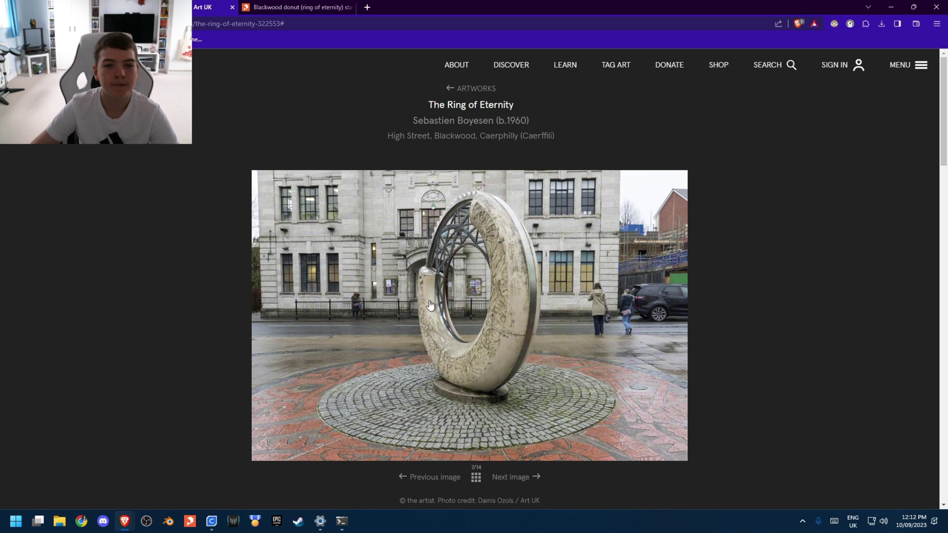
pyautogui.scroll(-10, 523, 136)
pyautogui.scroll(7, 378, 158)
pyautogui.scroll(4, 377, 158)
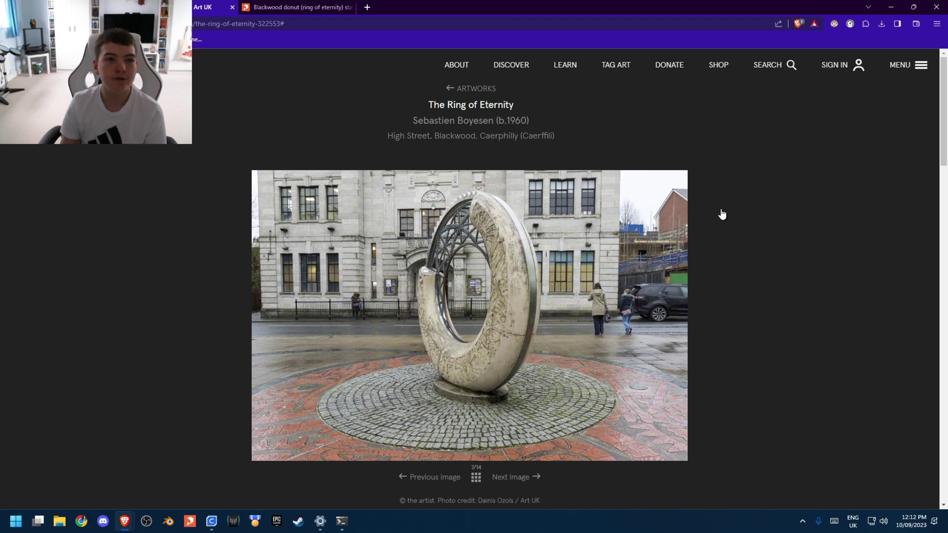
pyautogui.hotkey('ctrl', 'shift', 'Tab')
pyautogui.moveTo(403, 142); pyautogui.dragTo(468, 153)
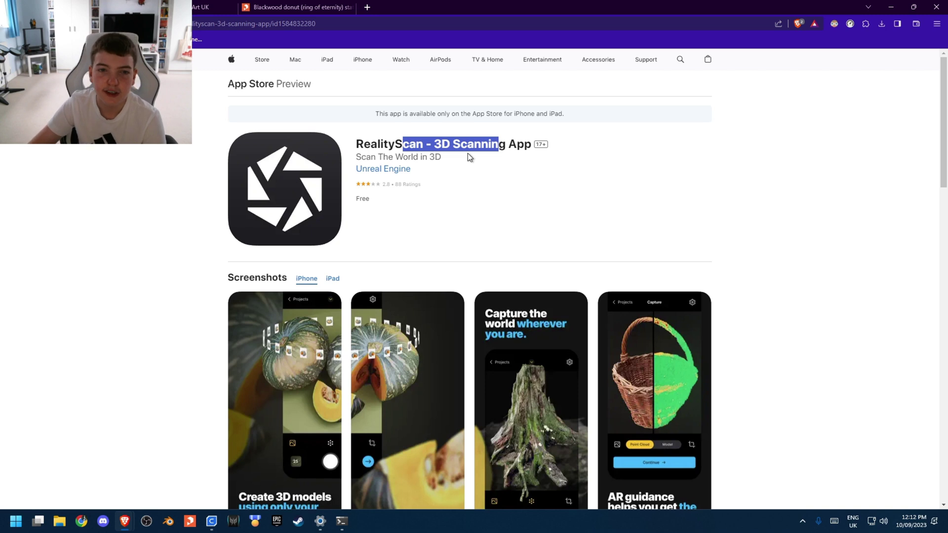
# Scroll through the RealityScan screenshots and return to the Art UK sculpture page
pyautogui.scroll(-3, 523, 165)
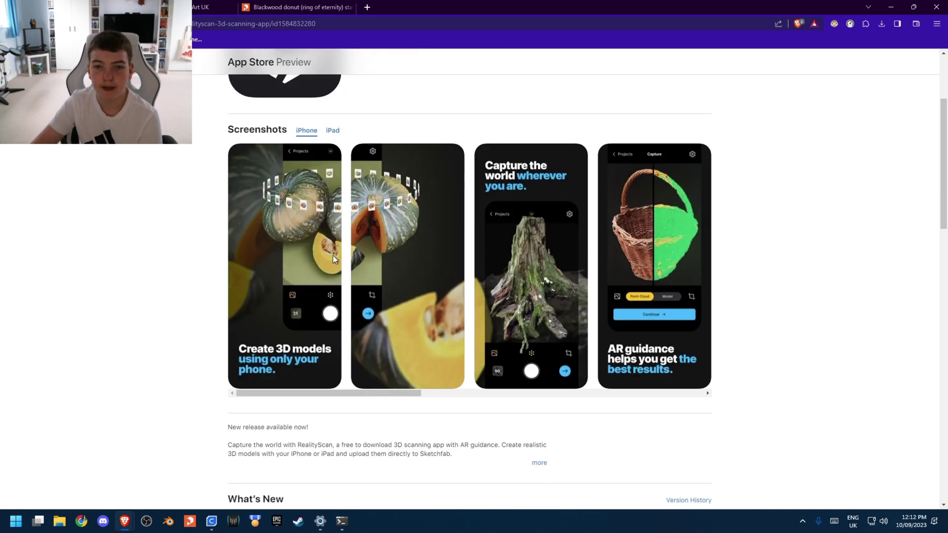
pyautogui.scroll(3, 334, 259)
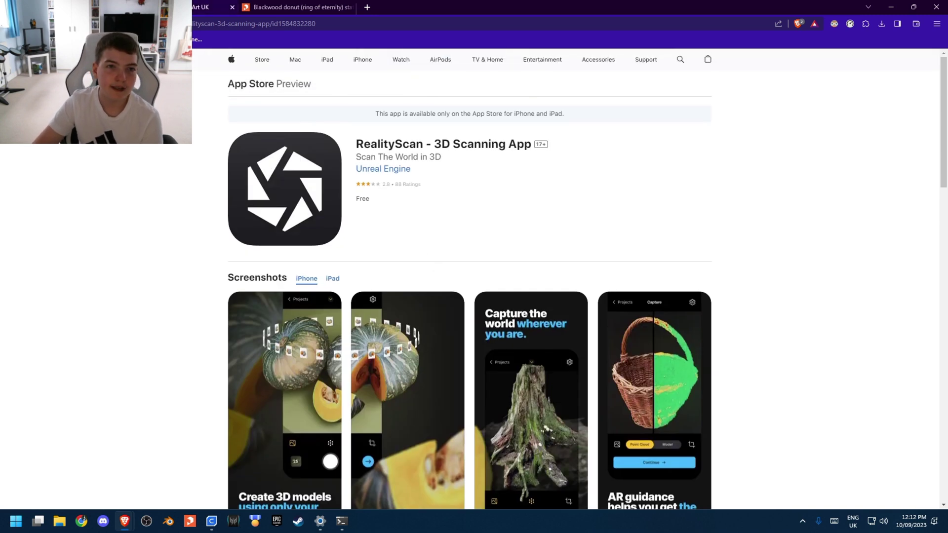
pyautogui.click(271, 8)
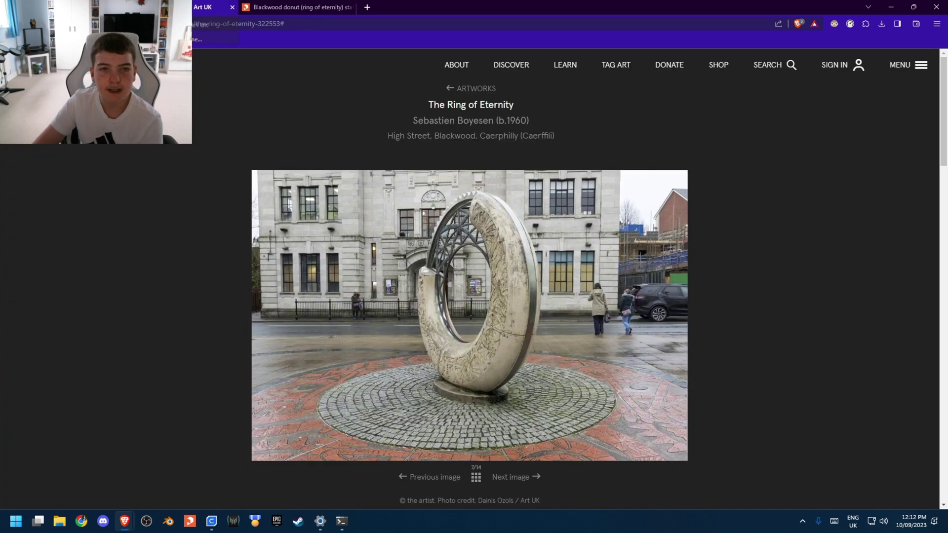
# Go from the Printables page back to Cura's sliced ring preview showing 4 hours 0 minutes, 38 g
pyautogui.click(271, 8)
pyautogui.click(211, 525)
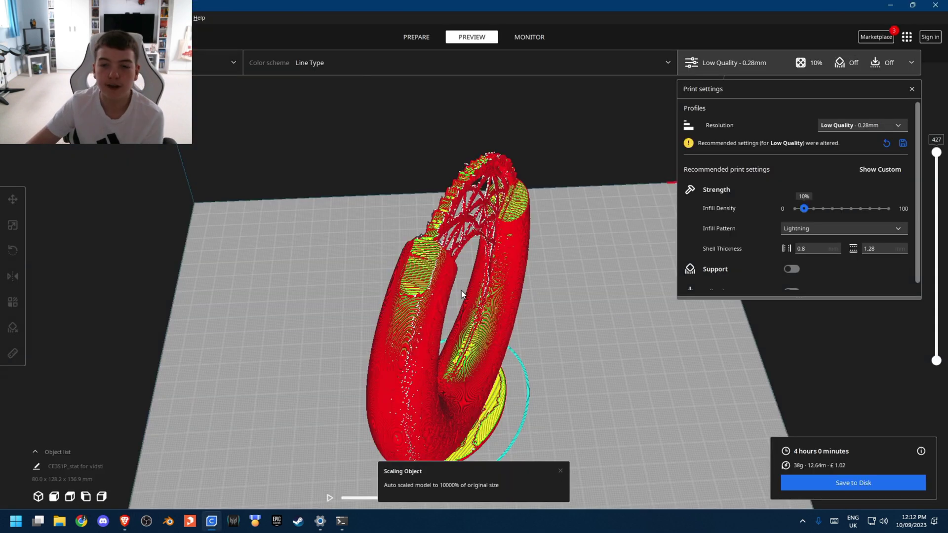